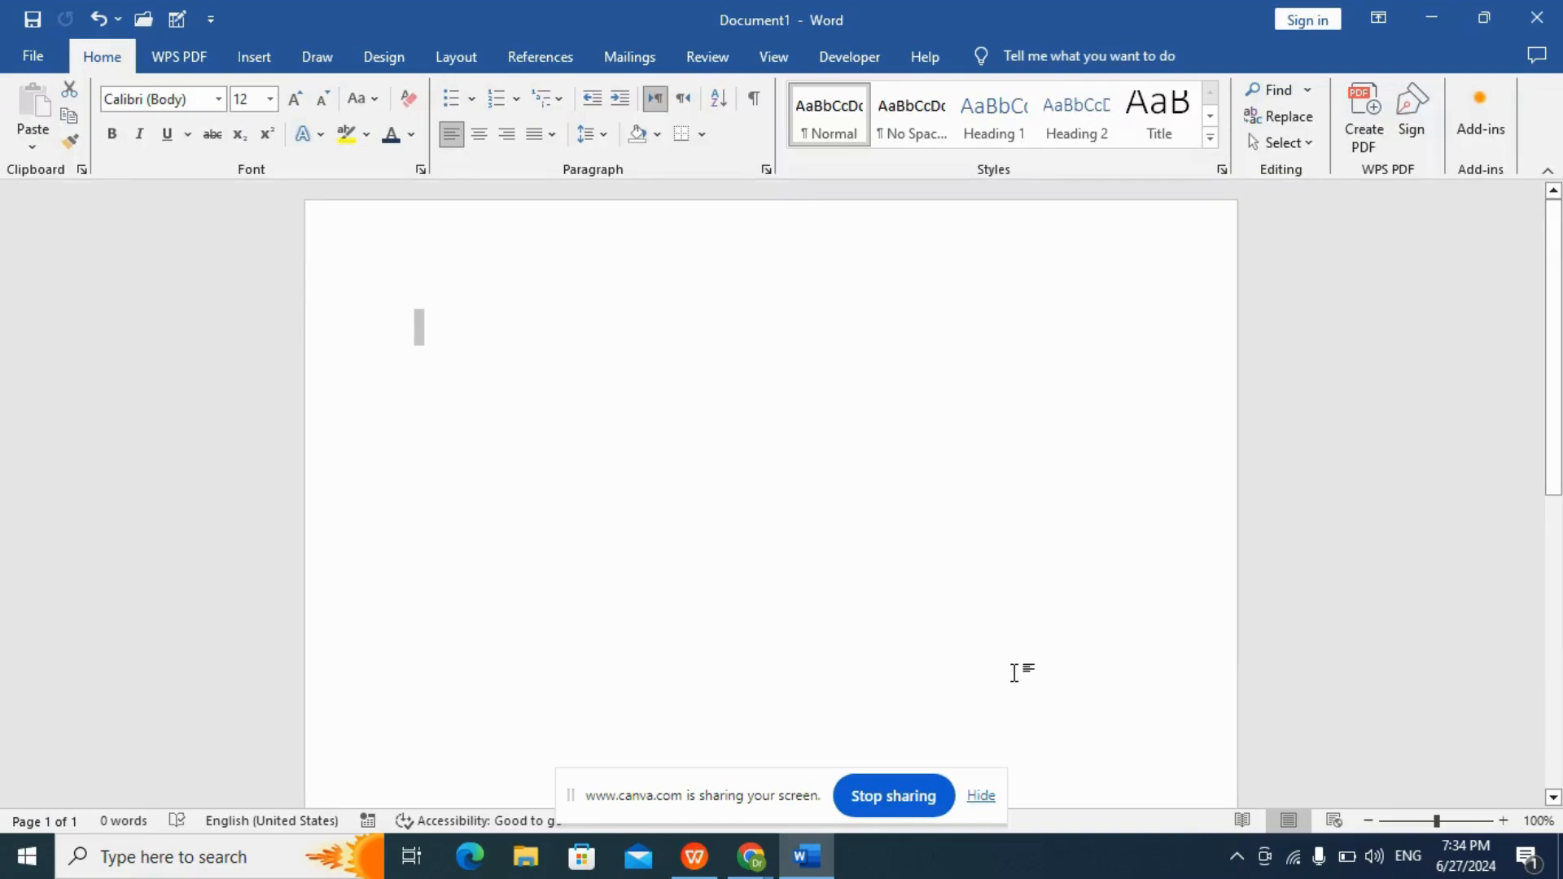
Switch to the WPS presentation and display the slide "Section 2: Recording a Macro".
{"action": "left_click", "coordinate": [681, 860]}
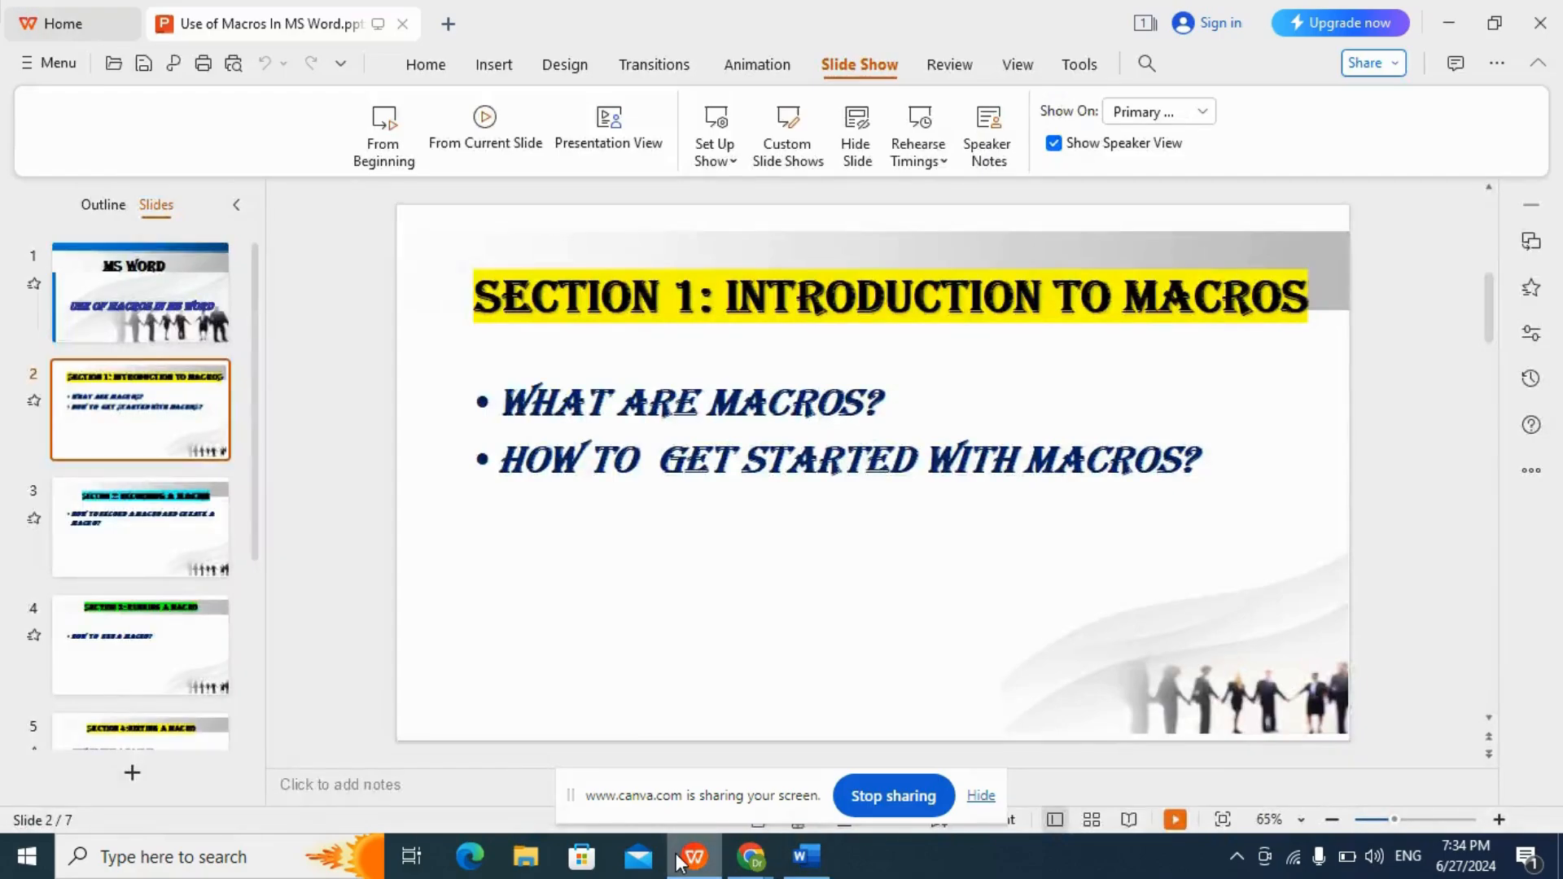
{"action": "left_click", "coordinate": [162, 528]}
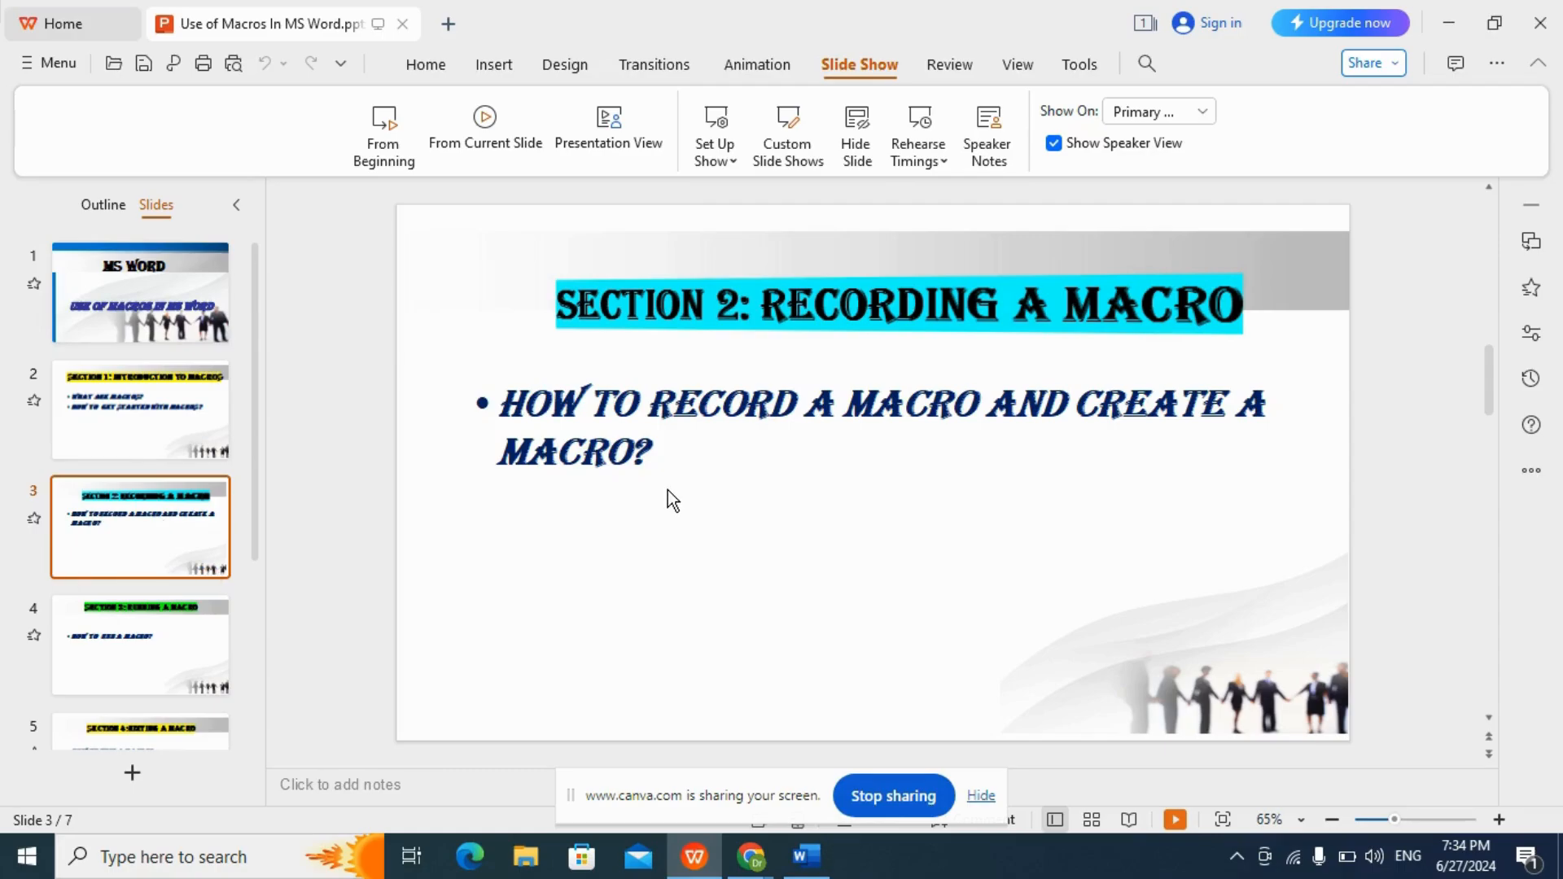
Switch to Word and start recording a macro named Header, stored in All Documents (Normal.dotm).
{"action": "left_click", "coordinate": [791, 868]}
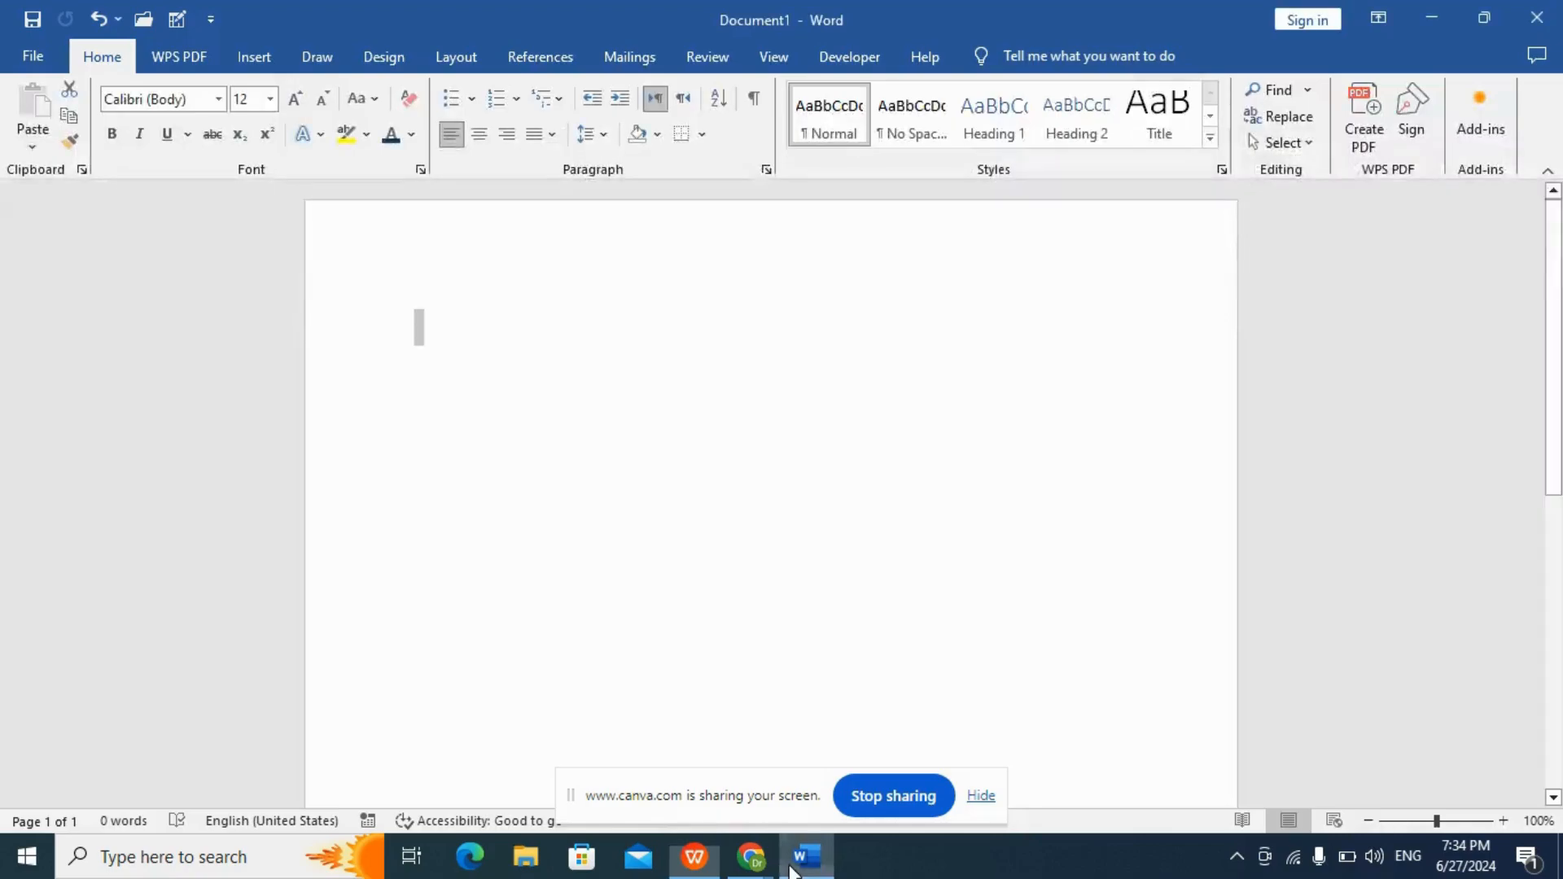
{"action": "left_click", "coordinate": [823, 62]}
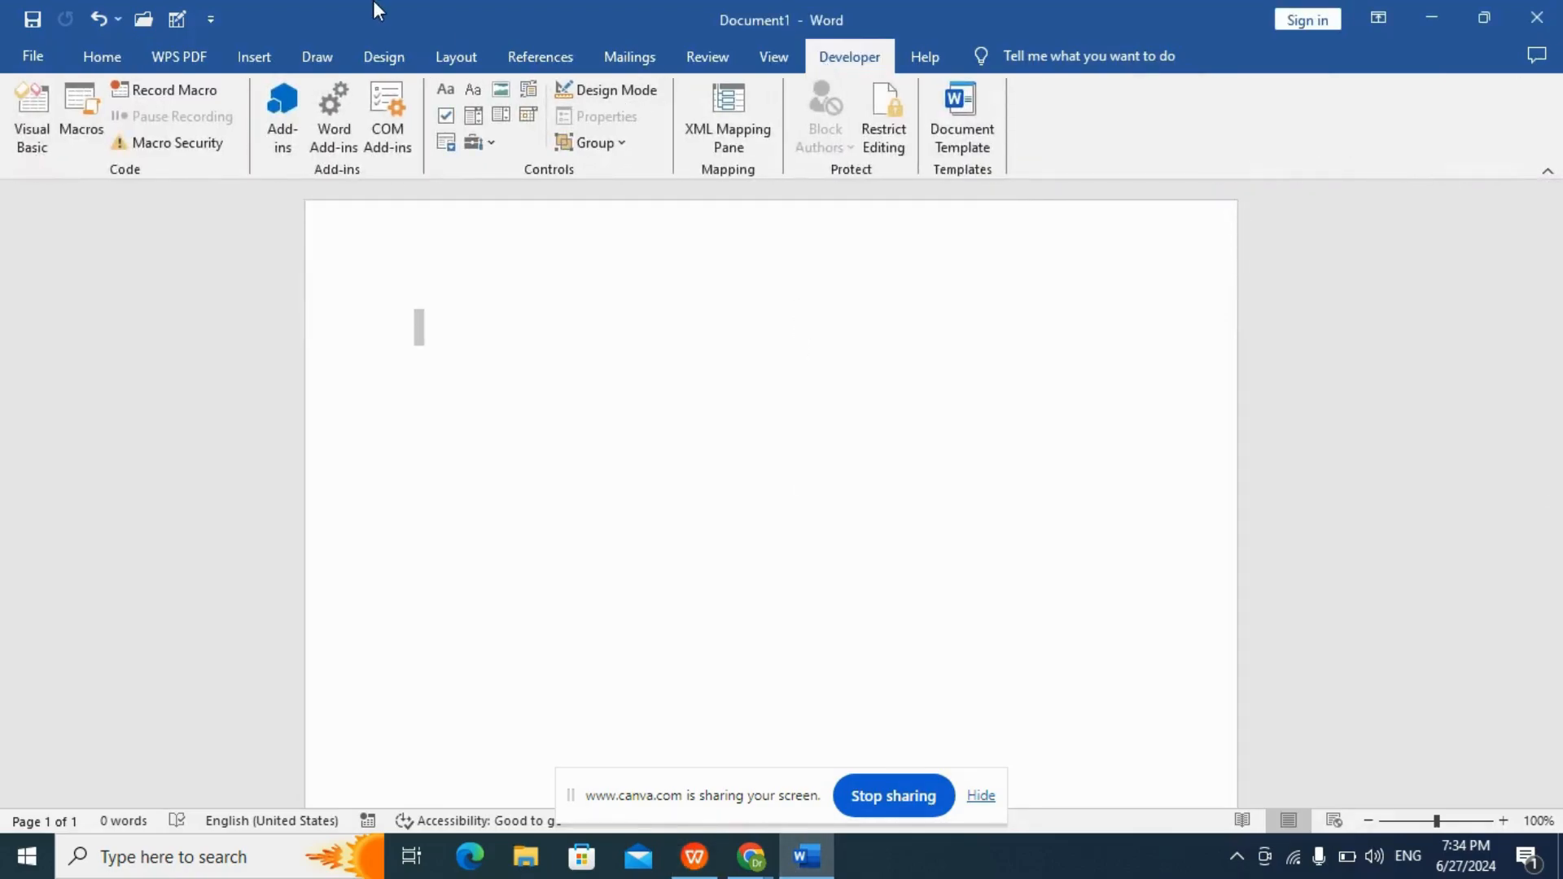
{"action": "left_click", "coordinate": [177, 86]}
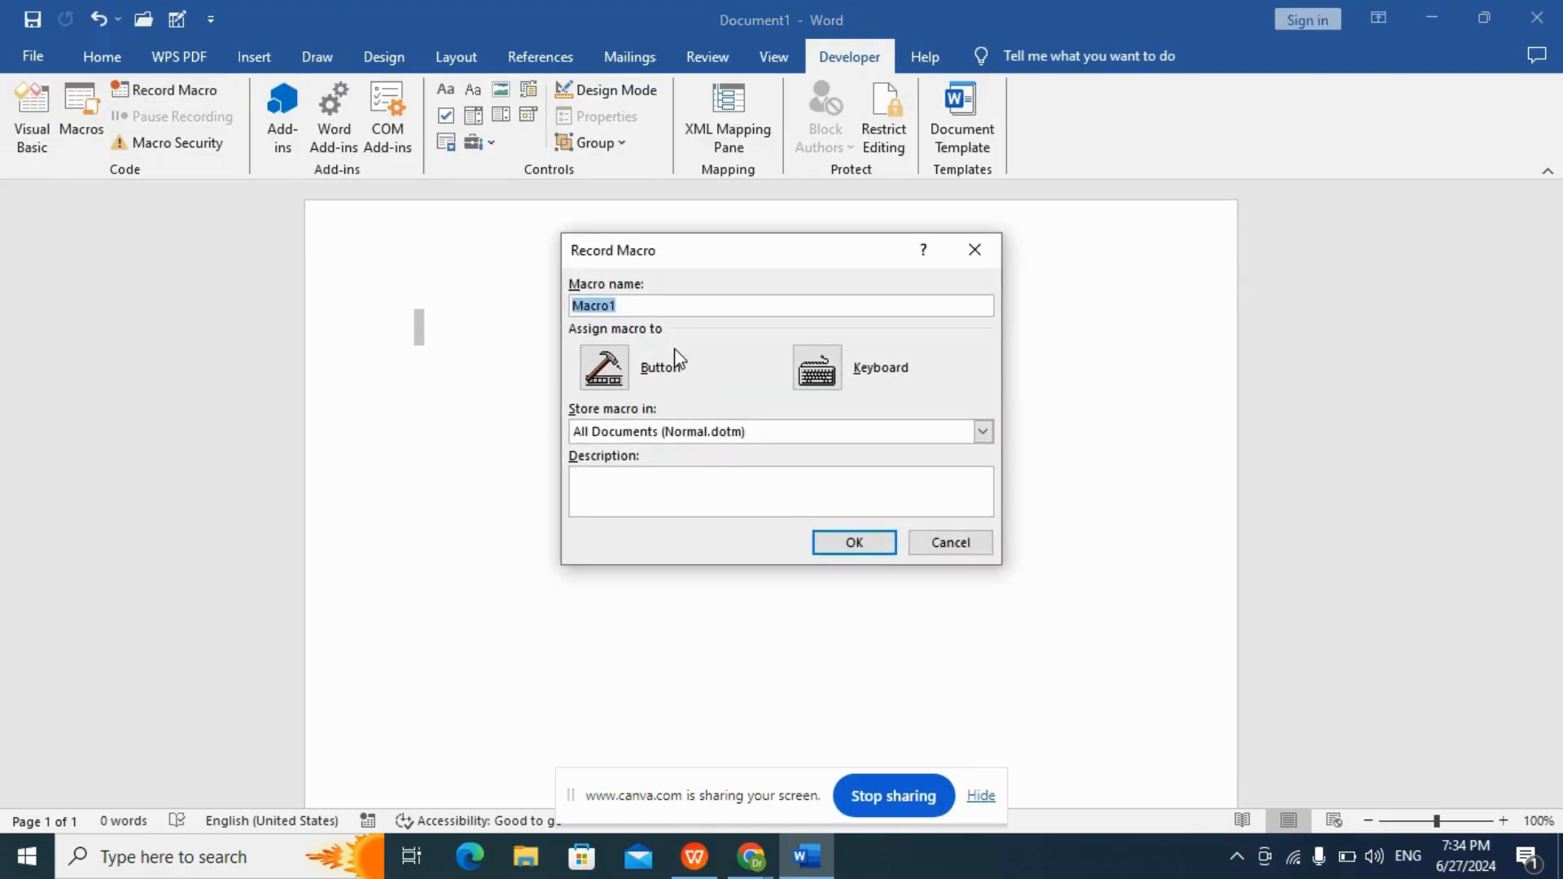
{"action": "type", "text": "Header"}
{"action": "left_click", "coordinate": [849, 549]}
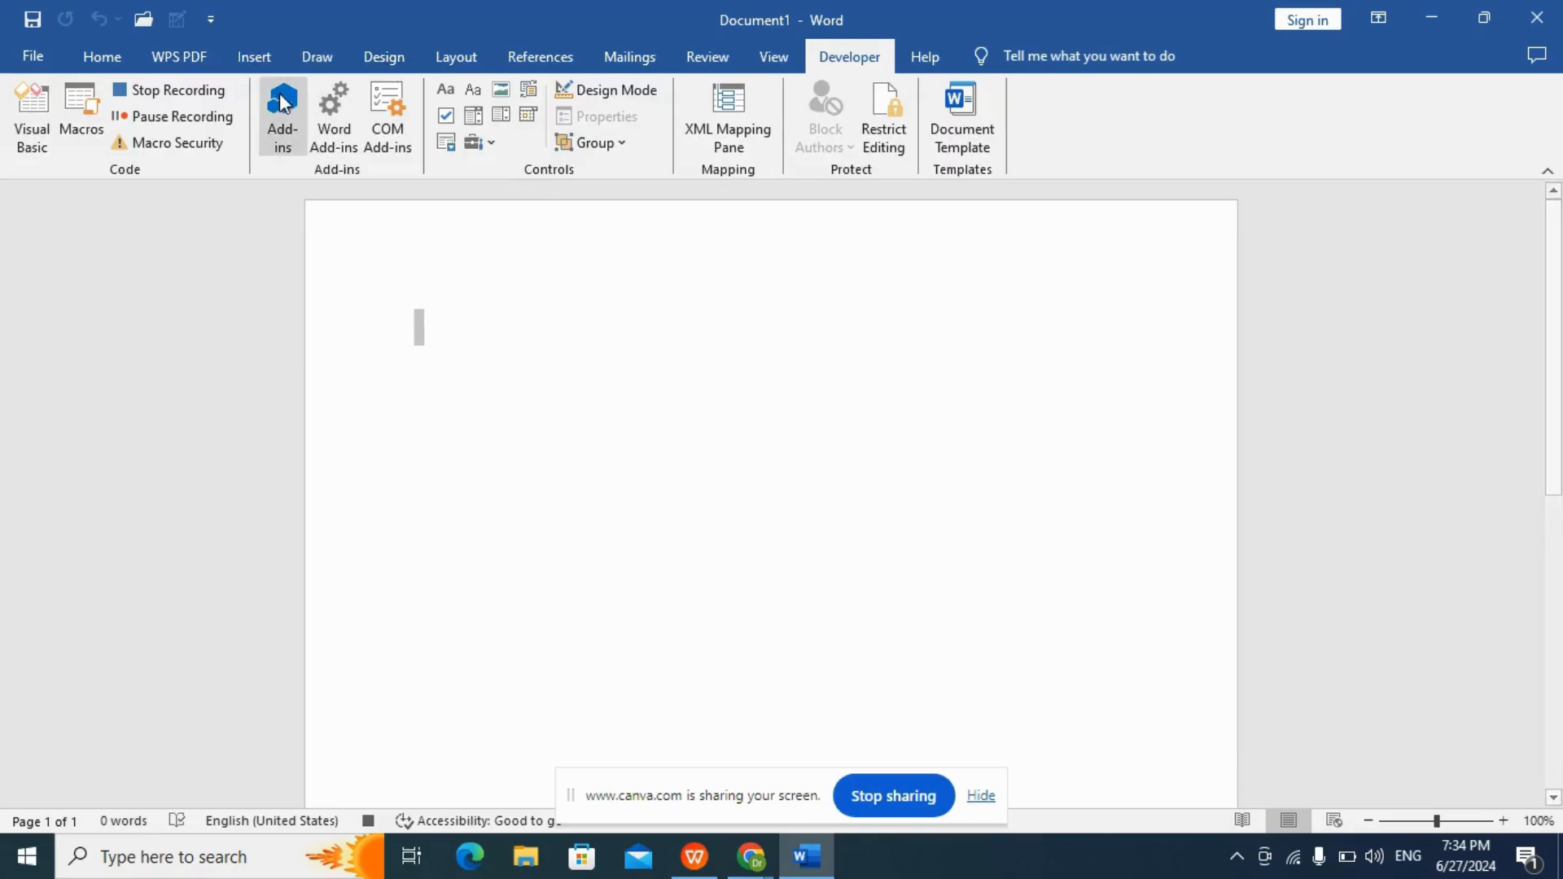
Insert a Blank built-in header containing the text "Use of Macros In MS Word".
{"action": "left_click", "coordinate": [257, 59]}
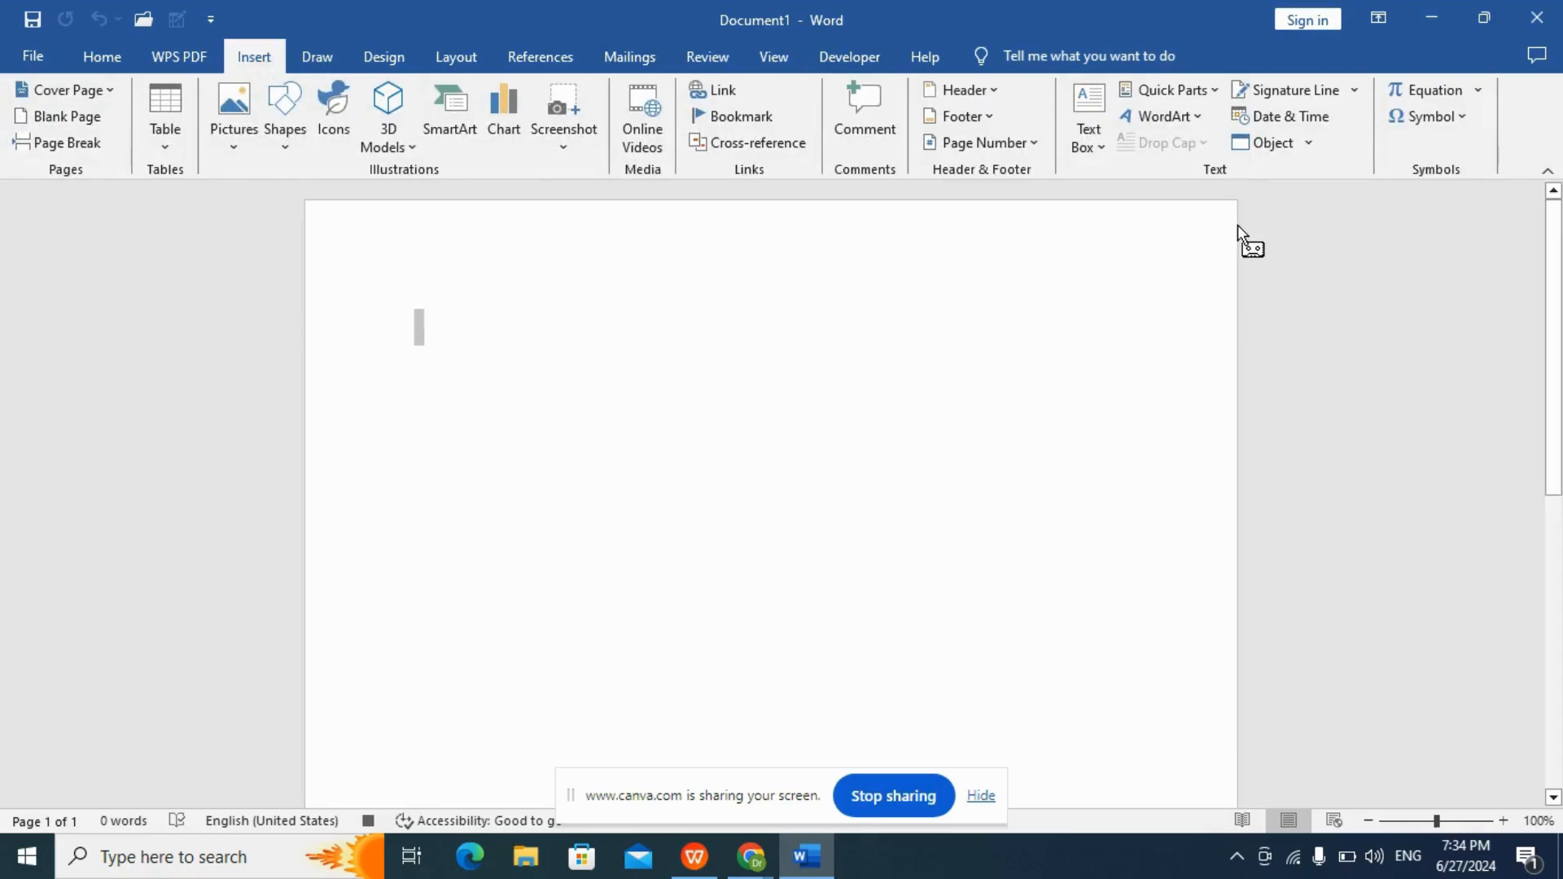
{"action": "left_click", "coordinate": [969, 91]}
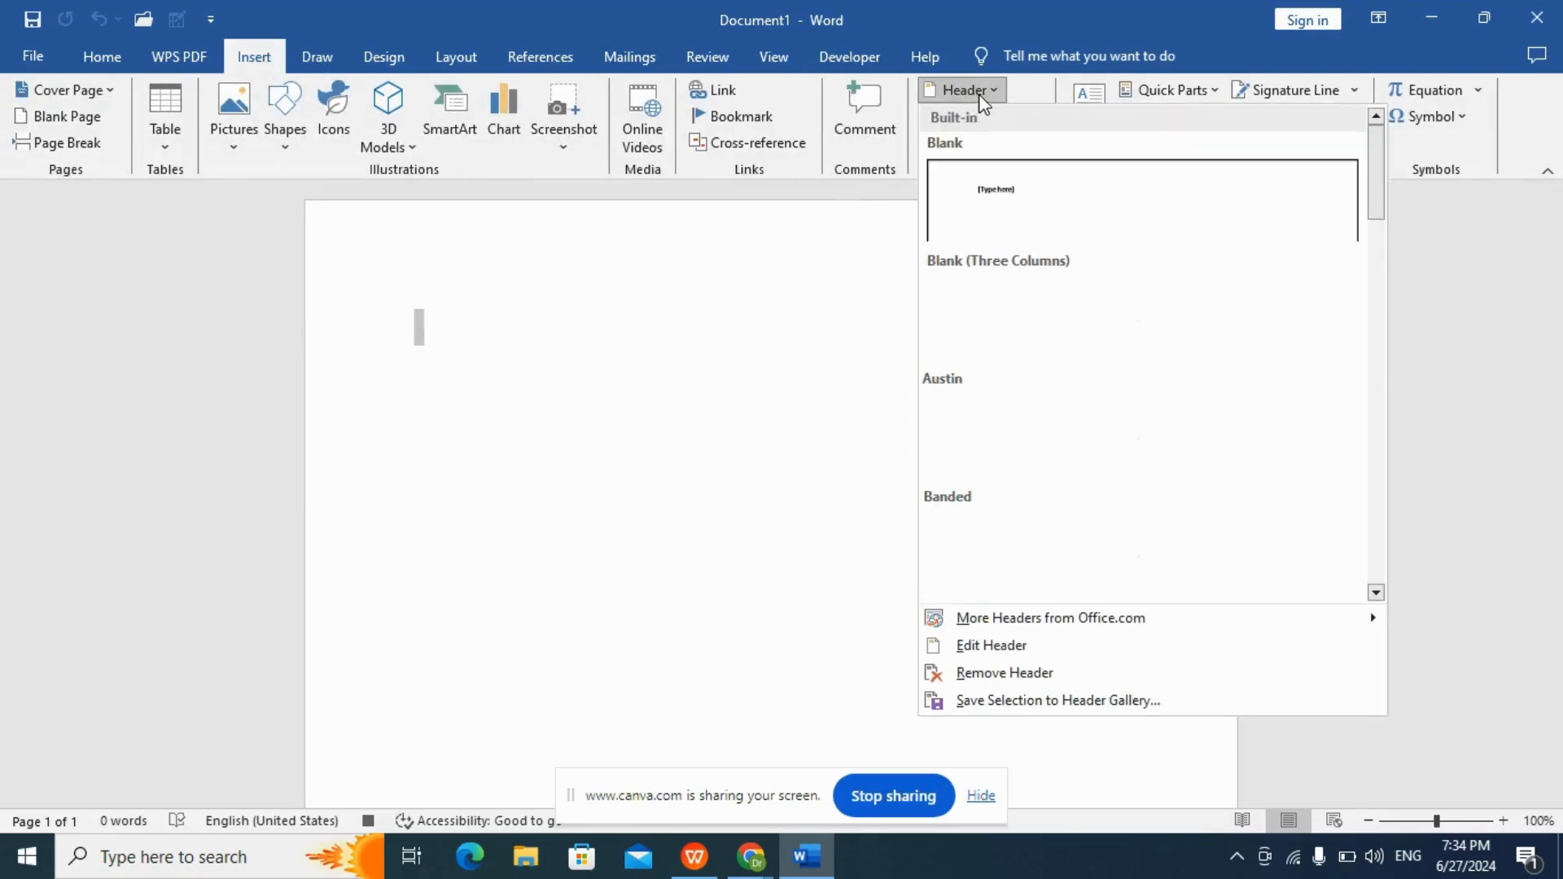
{"action": "left_click", "coordinate": [1034, 218]}
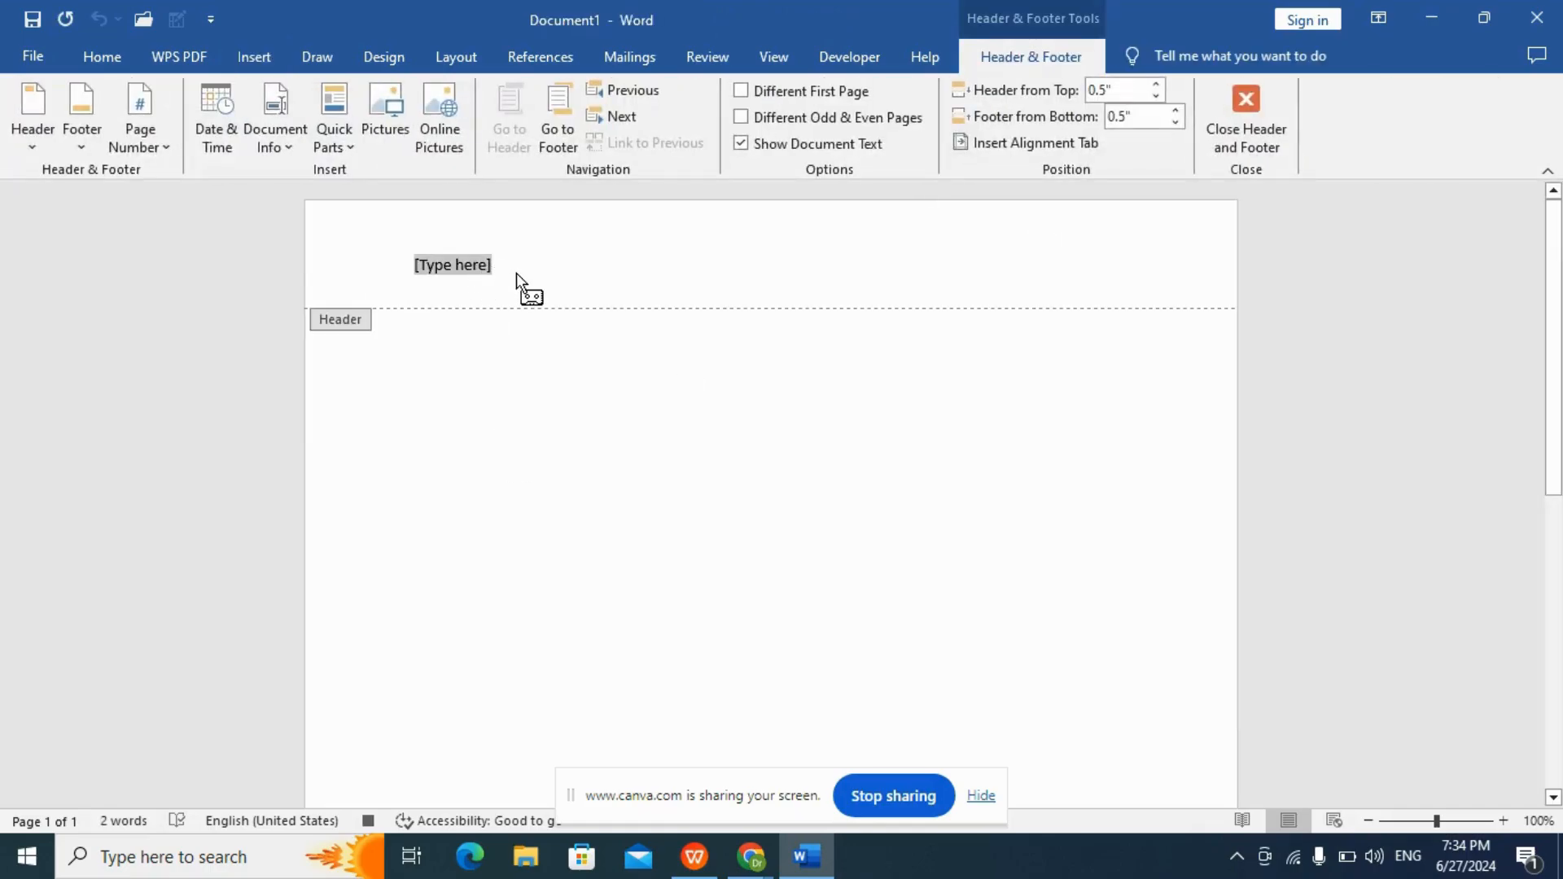
{"action": "type", "text": "Use of Macros I"}
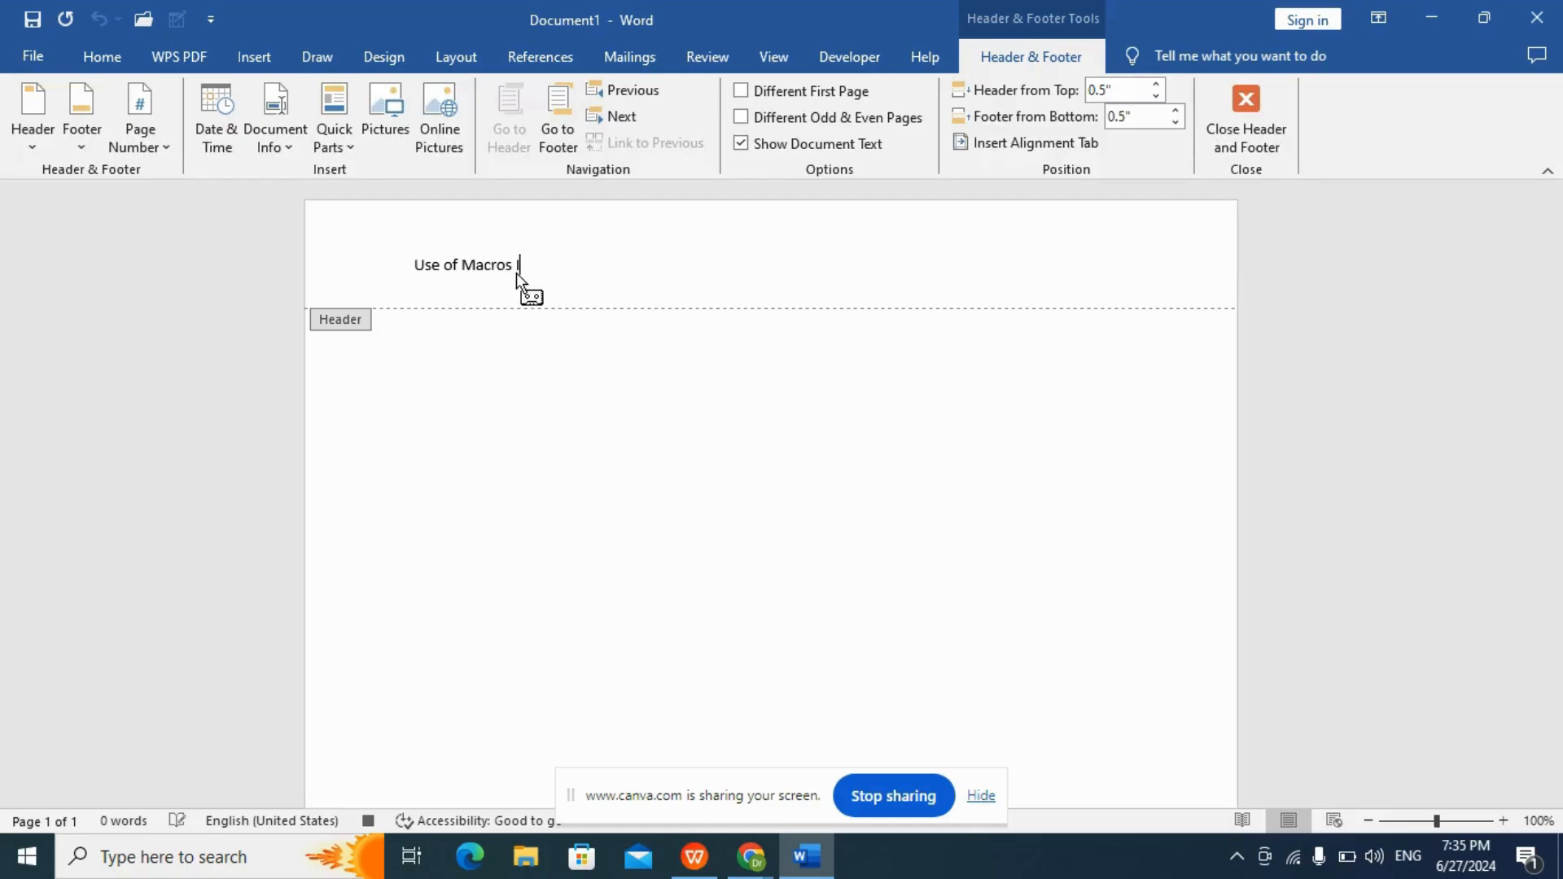
{"action": "type", "text": "n MS Word"}
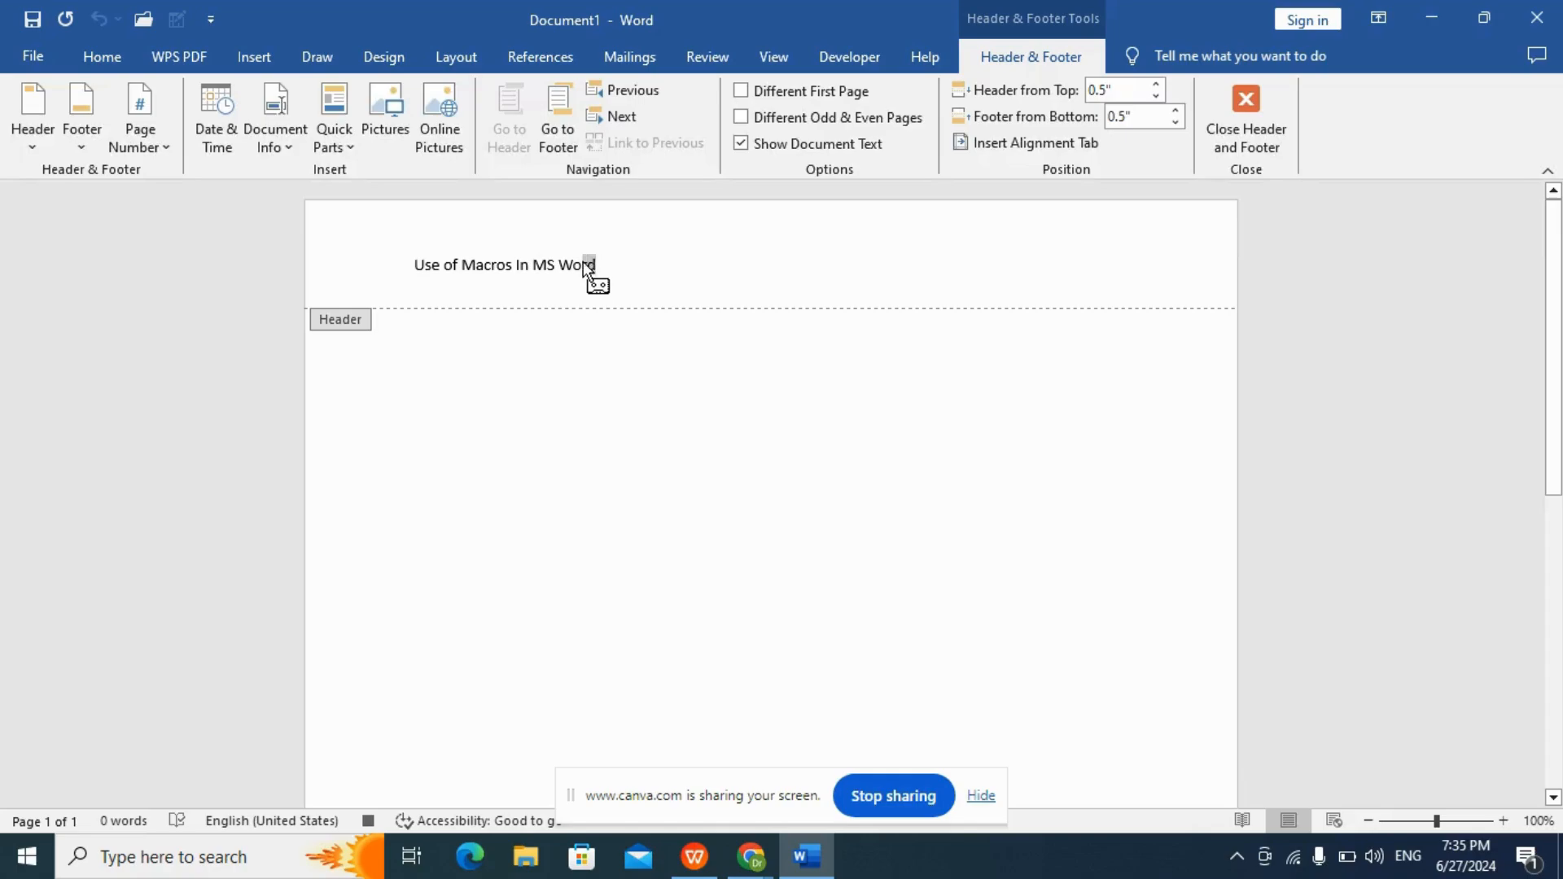
Format the whole header text in size 18 with bold, italic and underline.
{"action": "key", "text": "shift+Home"}
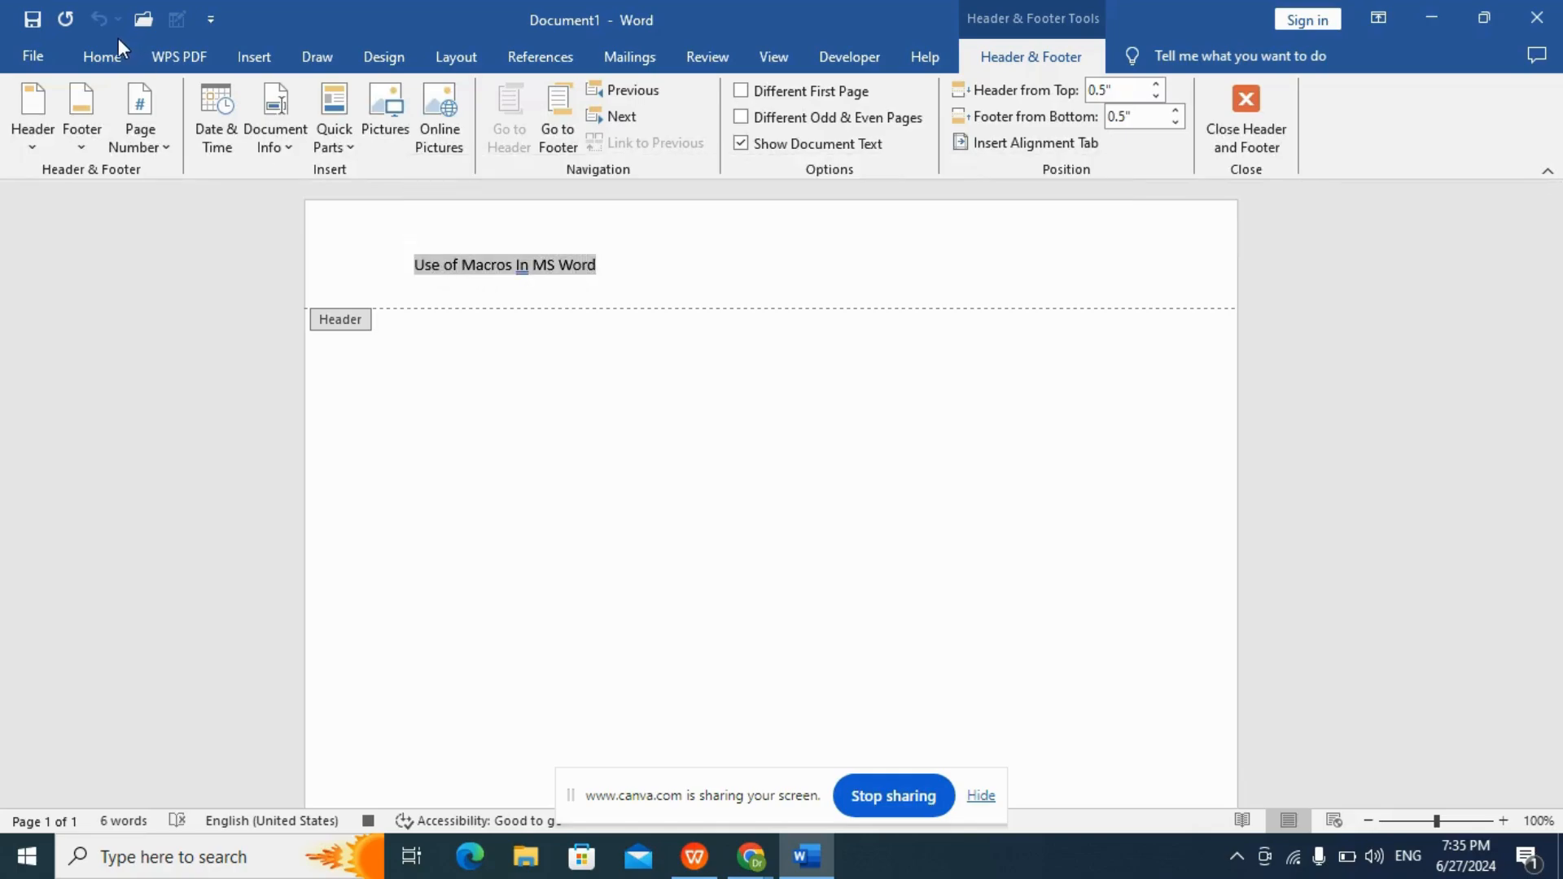
{"action": "left_click", "coordinate": [106, 63]}
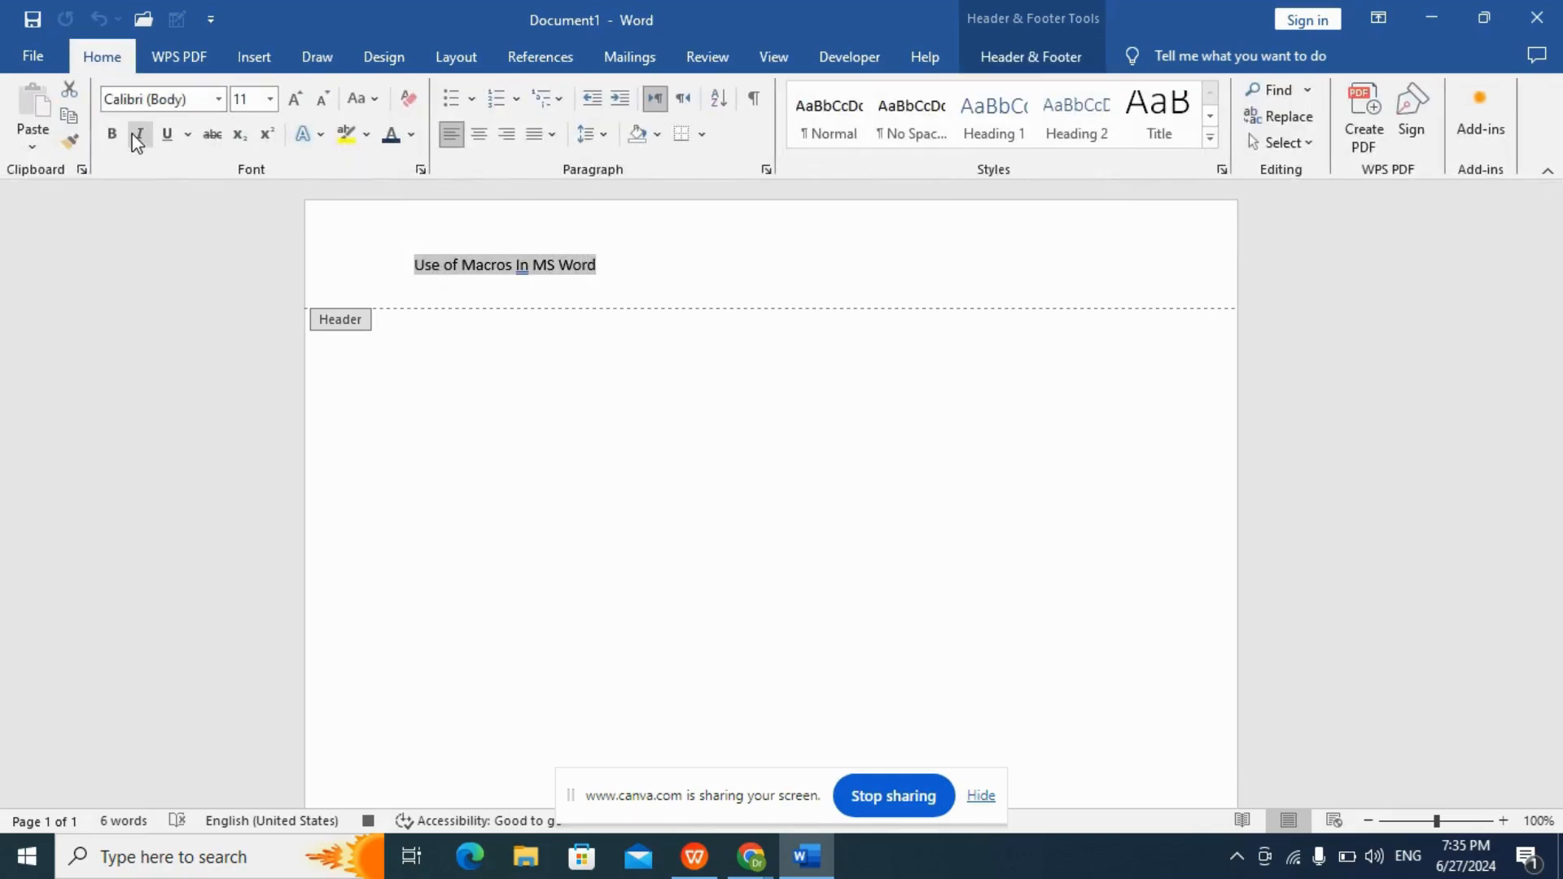
{"action": "left_click", "coordinate": [270, 99]}
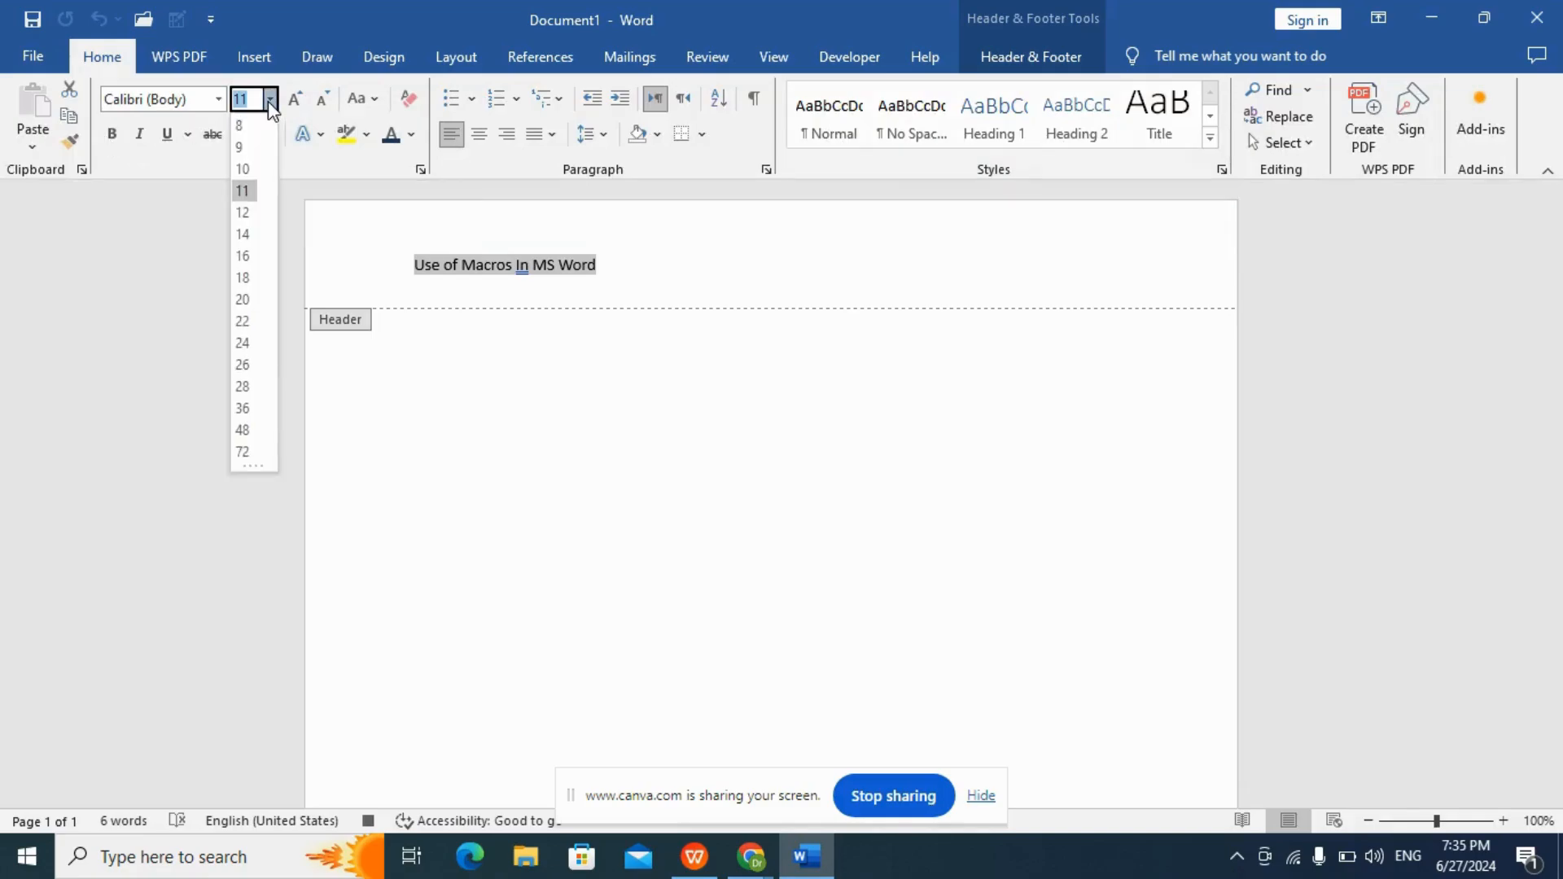
{"action": "left_click", "coordinate": [244, 278]}
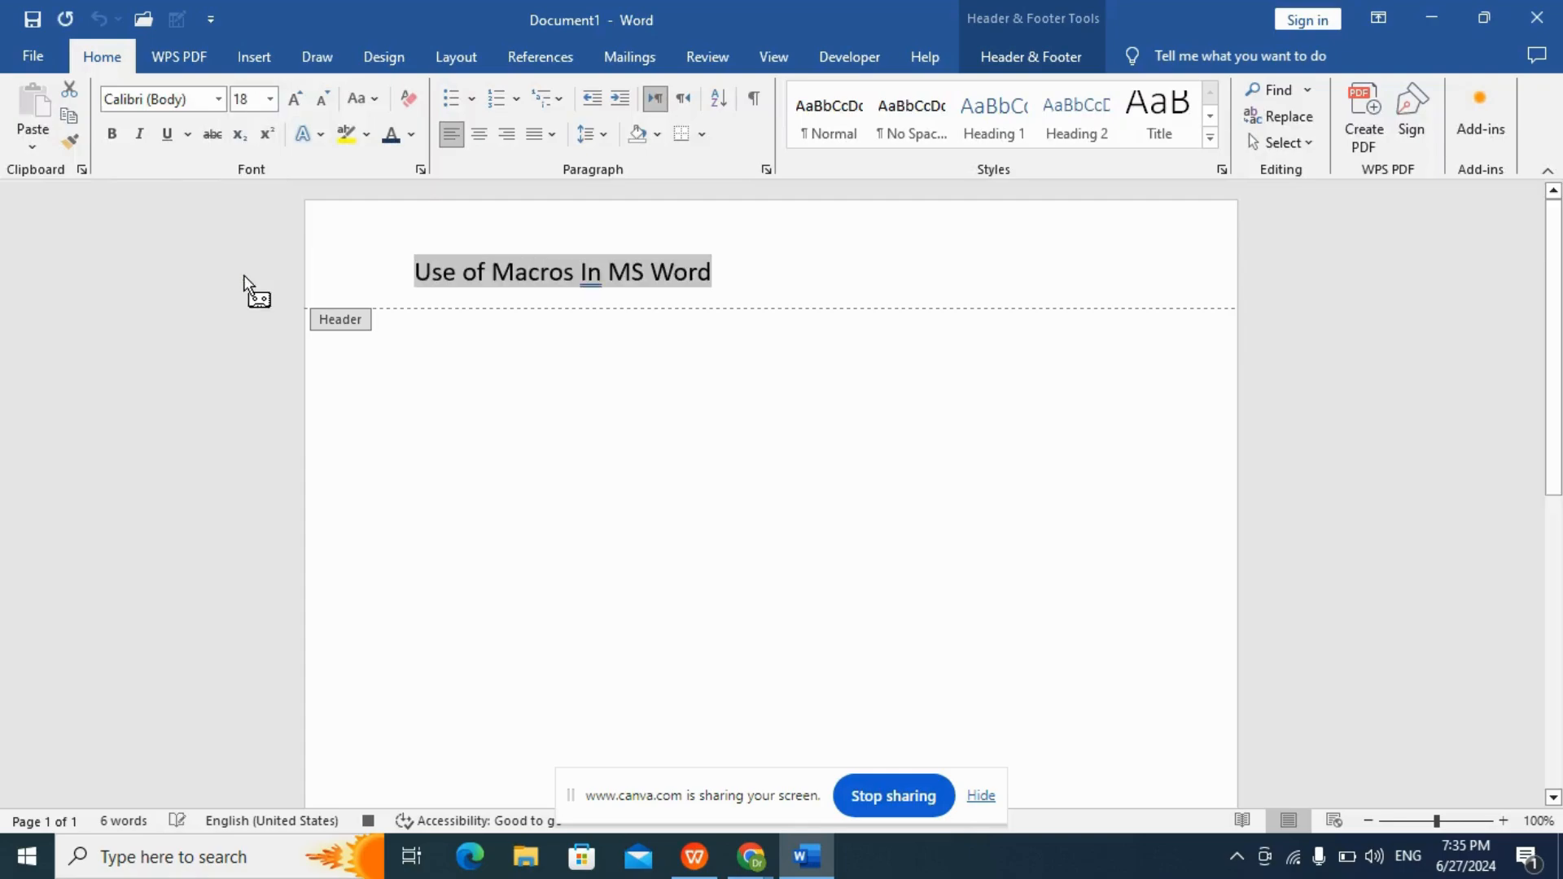
{"action": "left_click", "coordinate": [114, 139]}
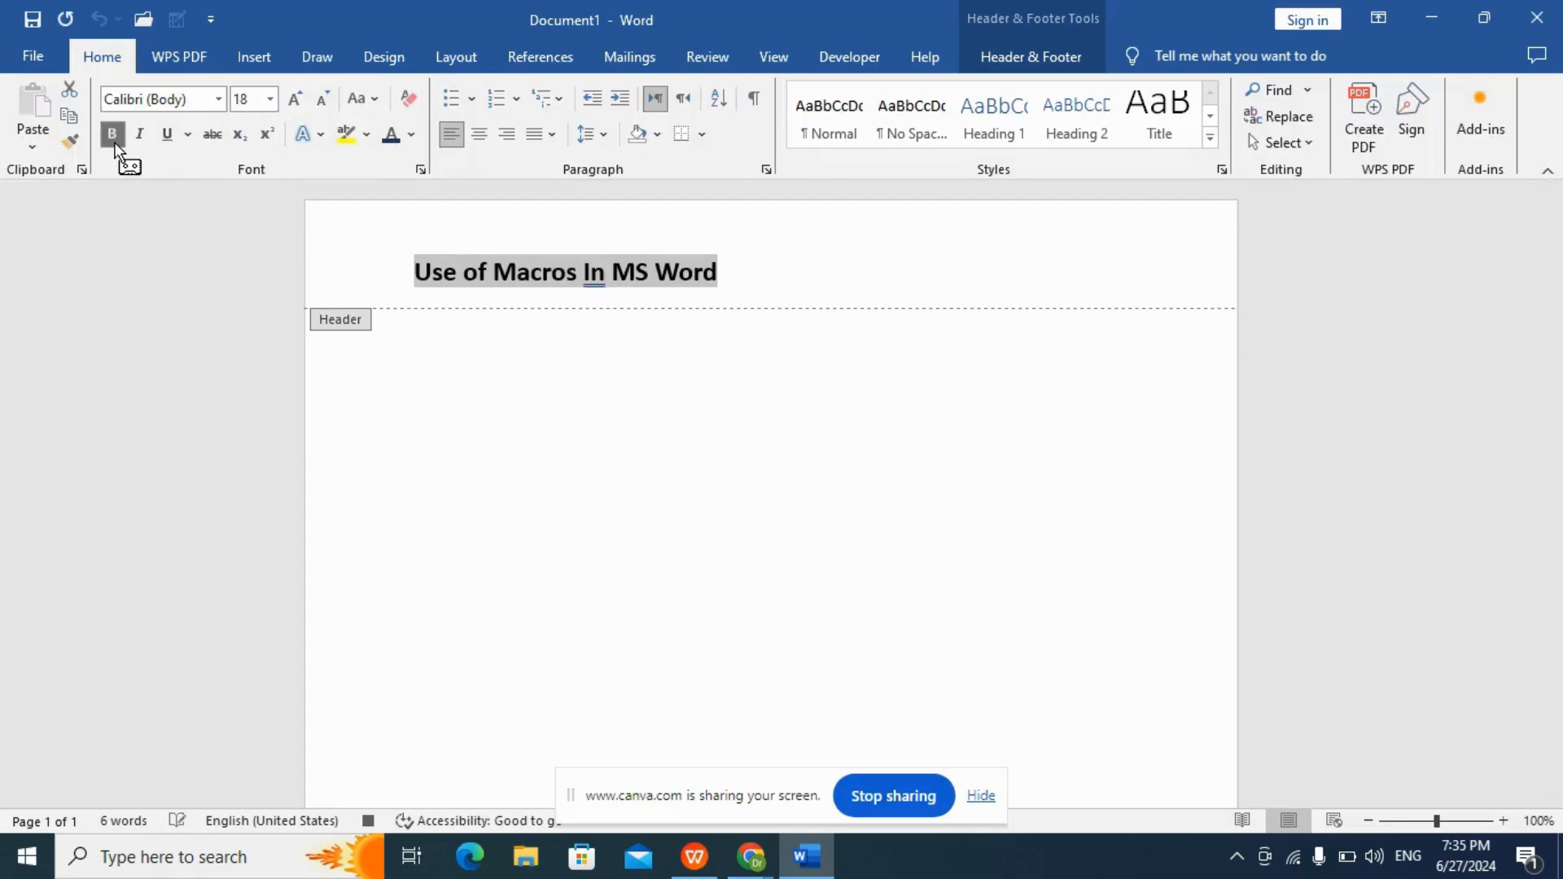
{"action": "left_click", "coordinate": [141, 145]}
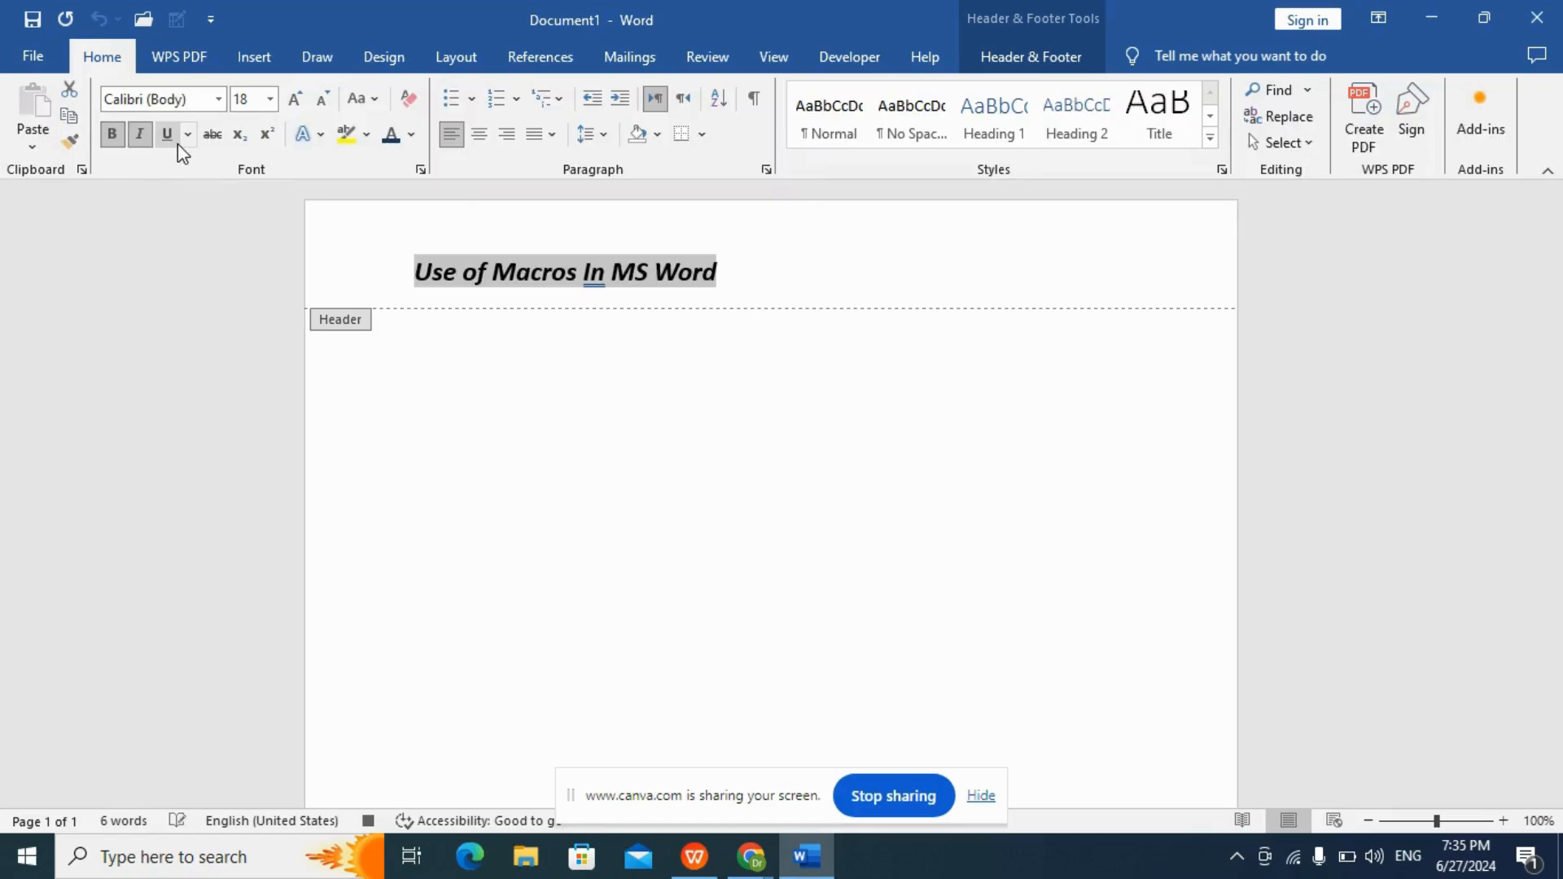
{"action": "left_click", "coordinate": [166, 144]}
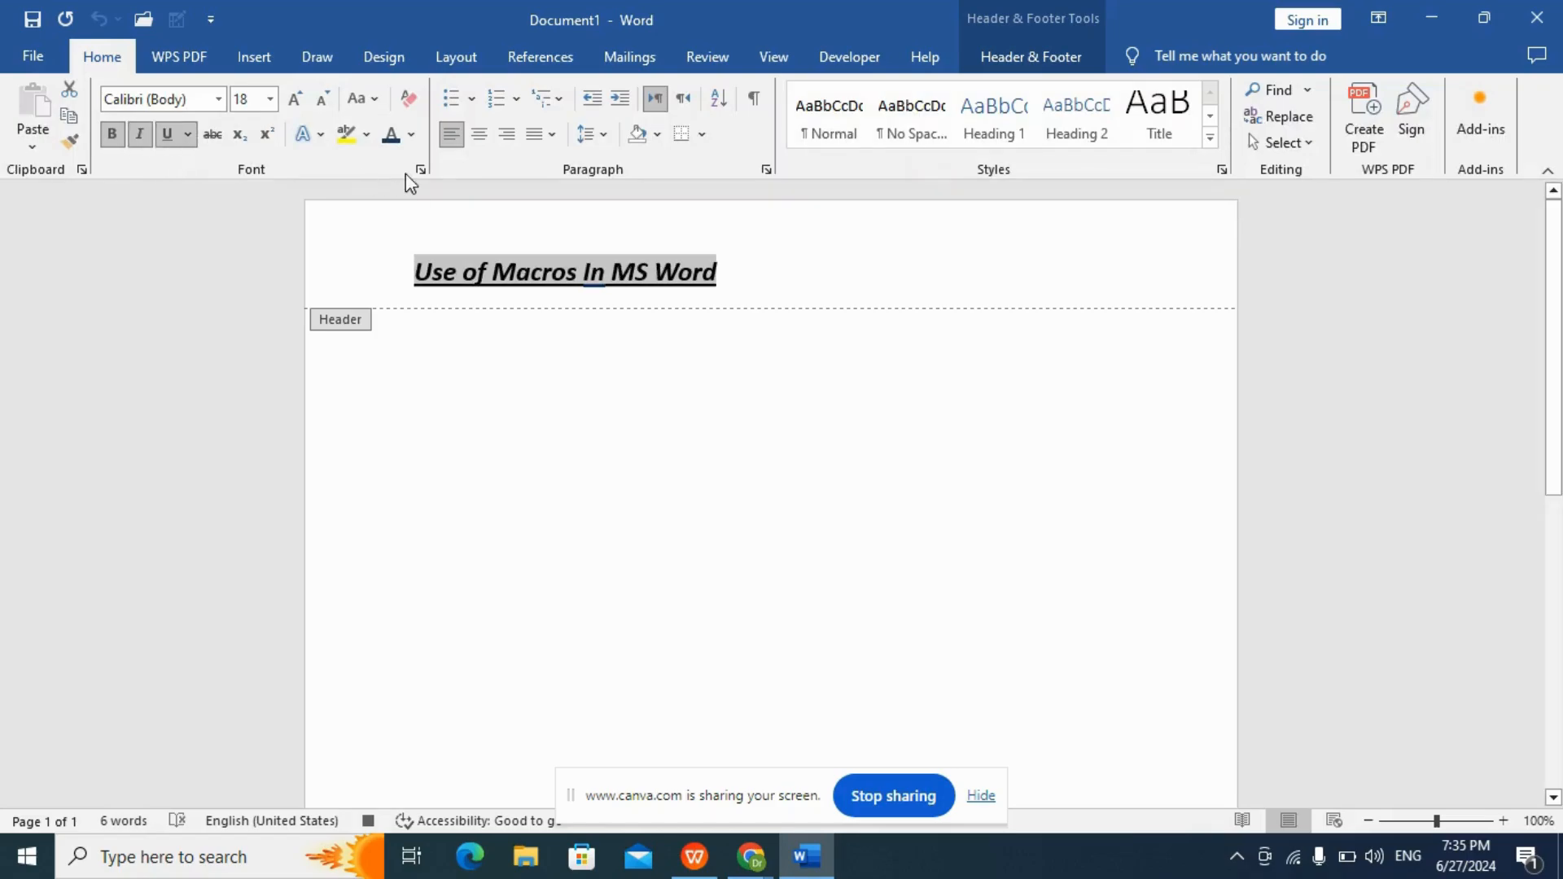
Set the header text's font color to Blue, Accent 1, and stop recording the macro.
{"action": "left_click", "coordinate": [412, 136]}
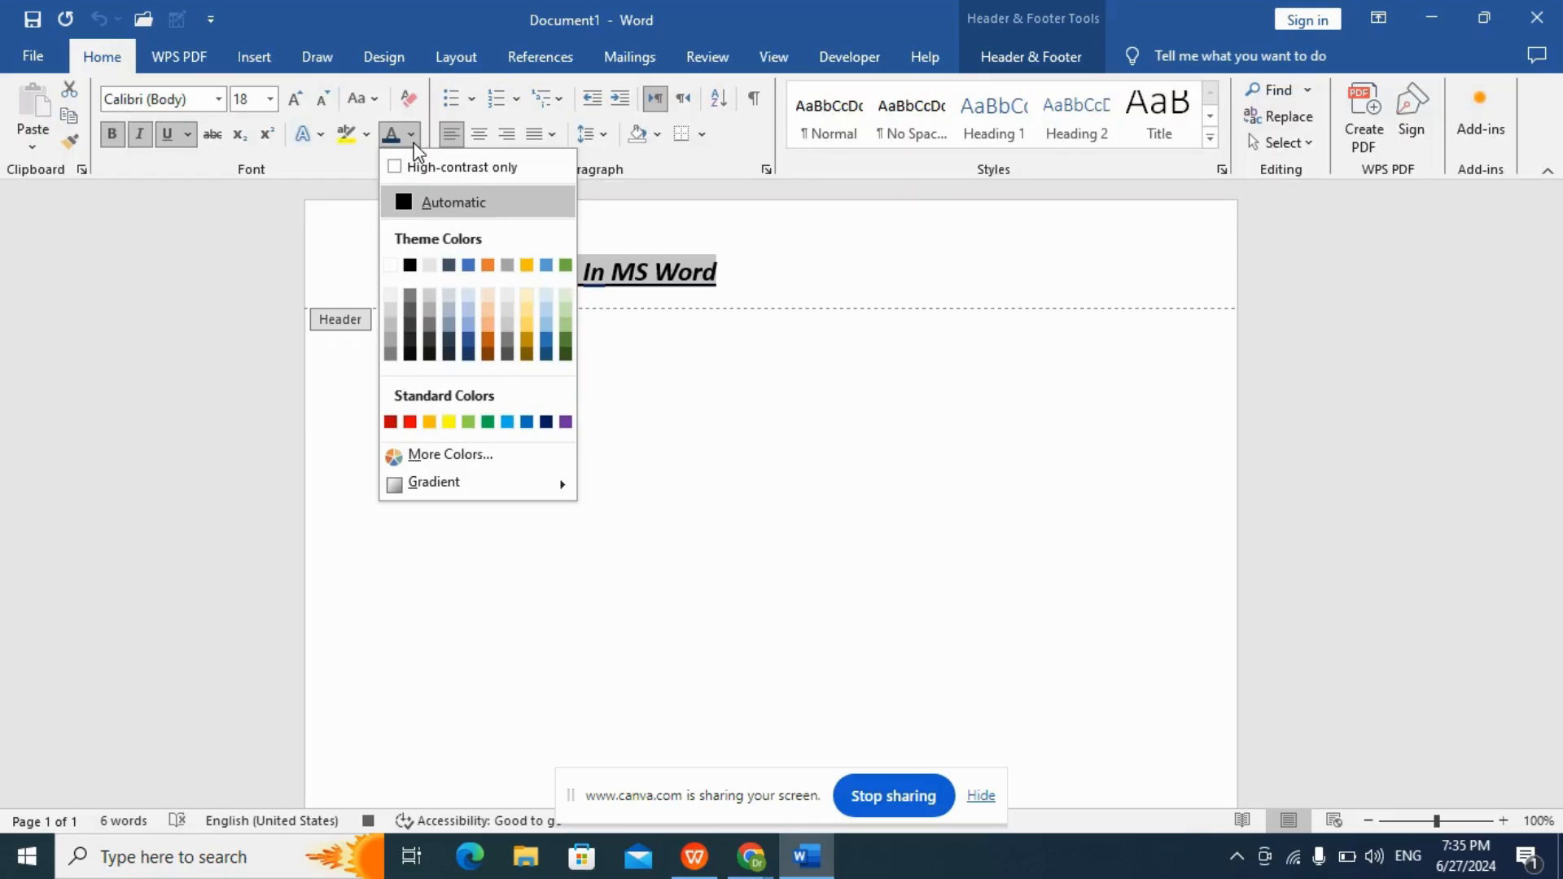
{"action": "left_click", "coordinate": [468, 266]}
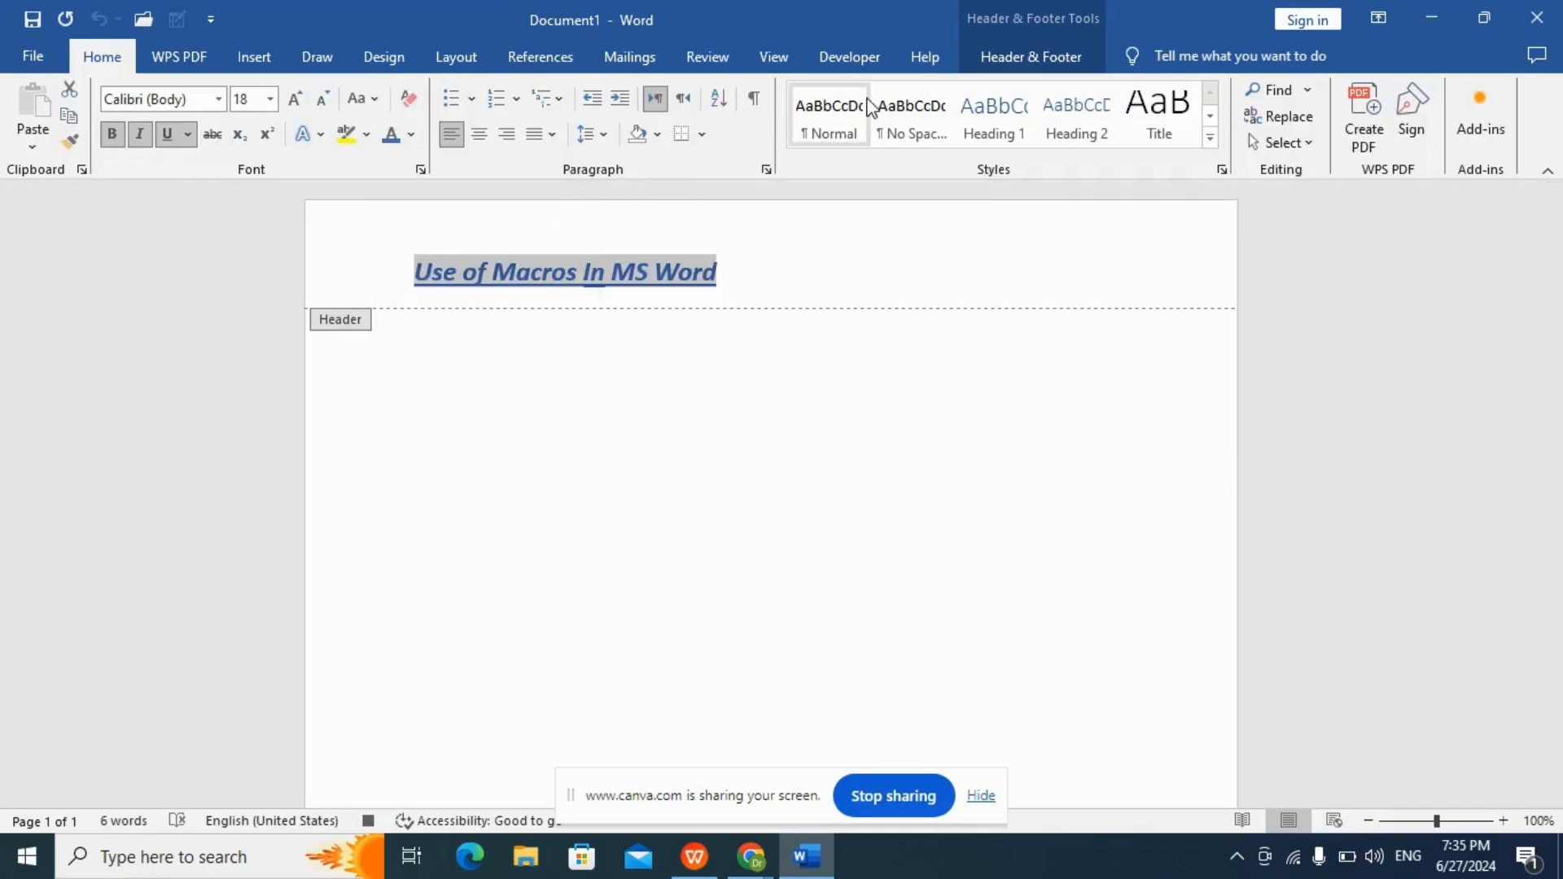
{"action": "left_click", "coordinate": [855, 72]}
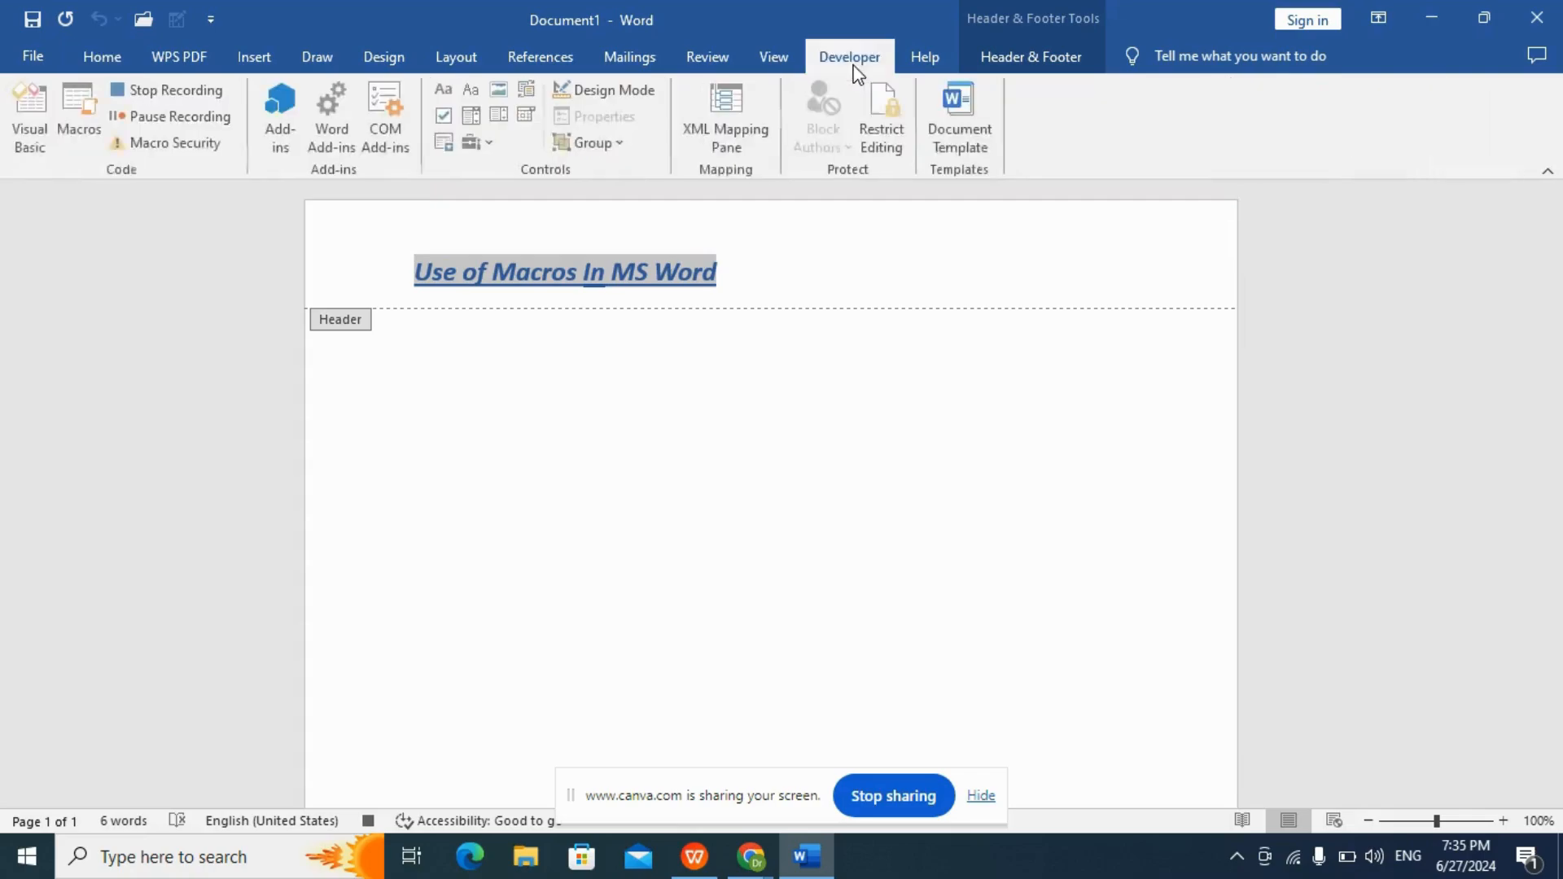
{"action": "left_click", "coordinate": [184, 92]}
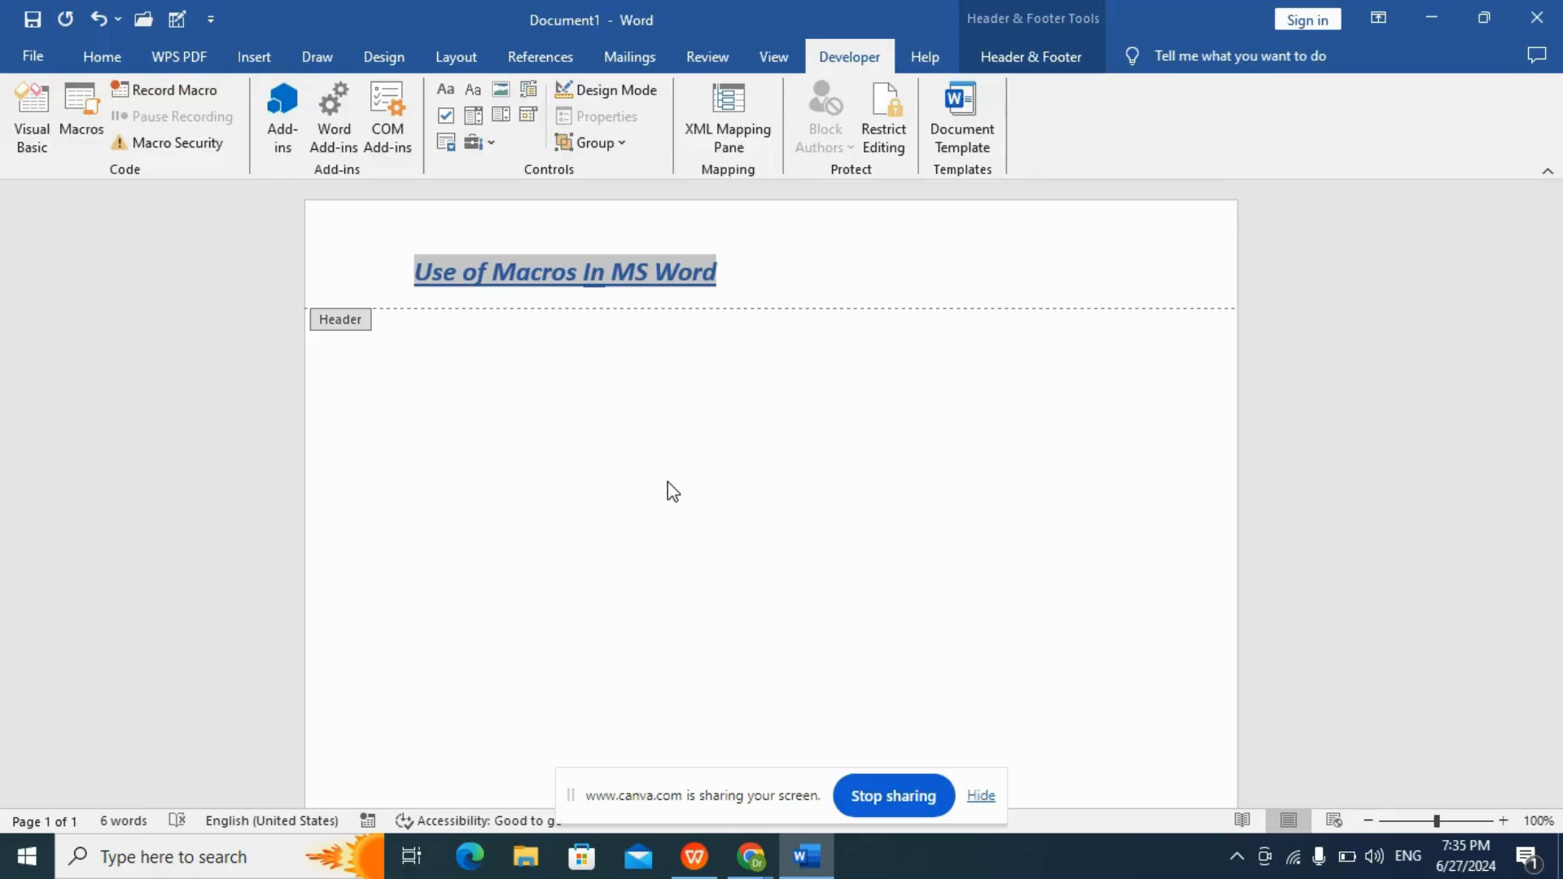
Switch to the WPS presentation and display the slide "Section 3: Running a Macro".
{"action": "left_click", "coordinate": [682, 862]}
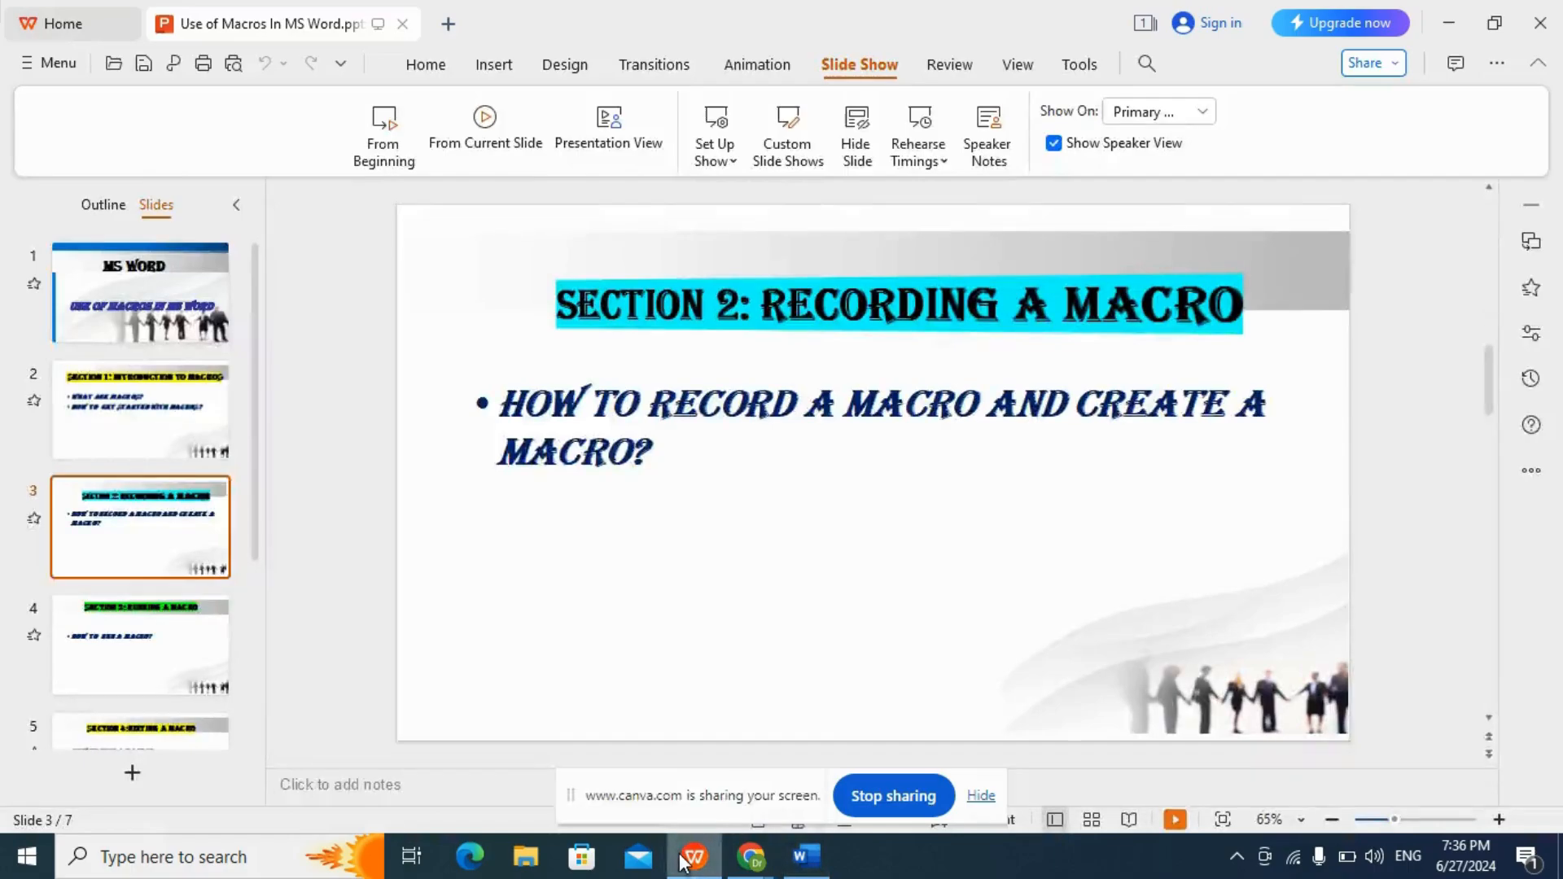
{"action": "left_click", "coordinate": [177, 654]}
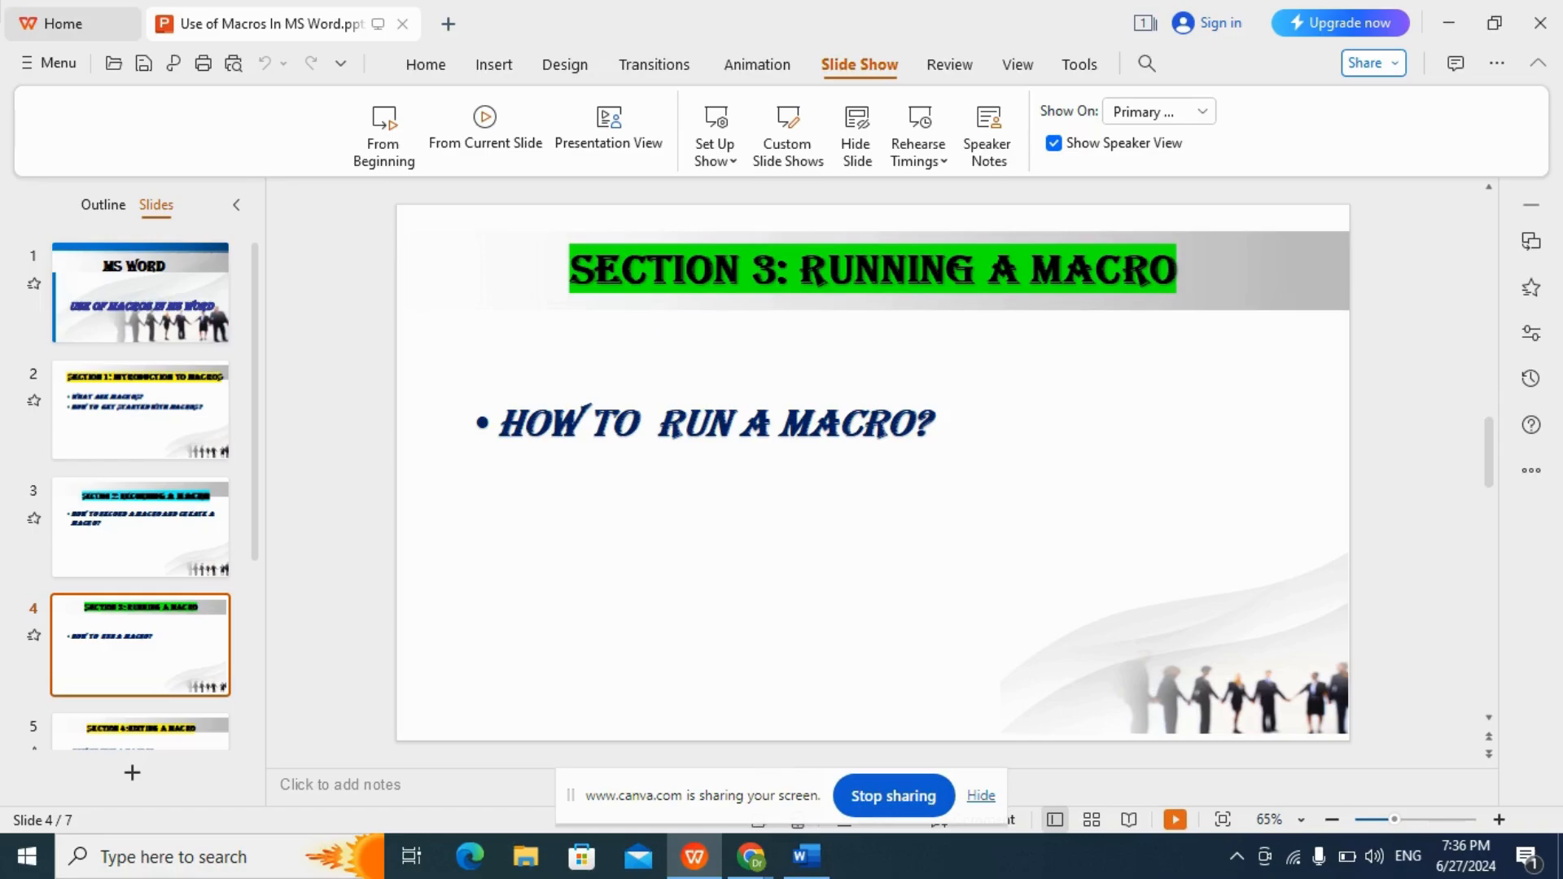
Switch back to Word and run the Header macro.
{"action": "left_click", "coordinate": [814, 871]}
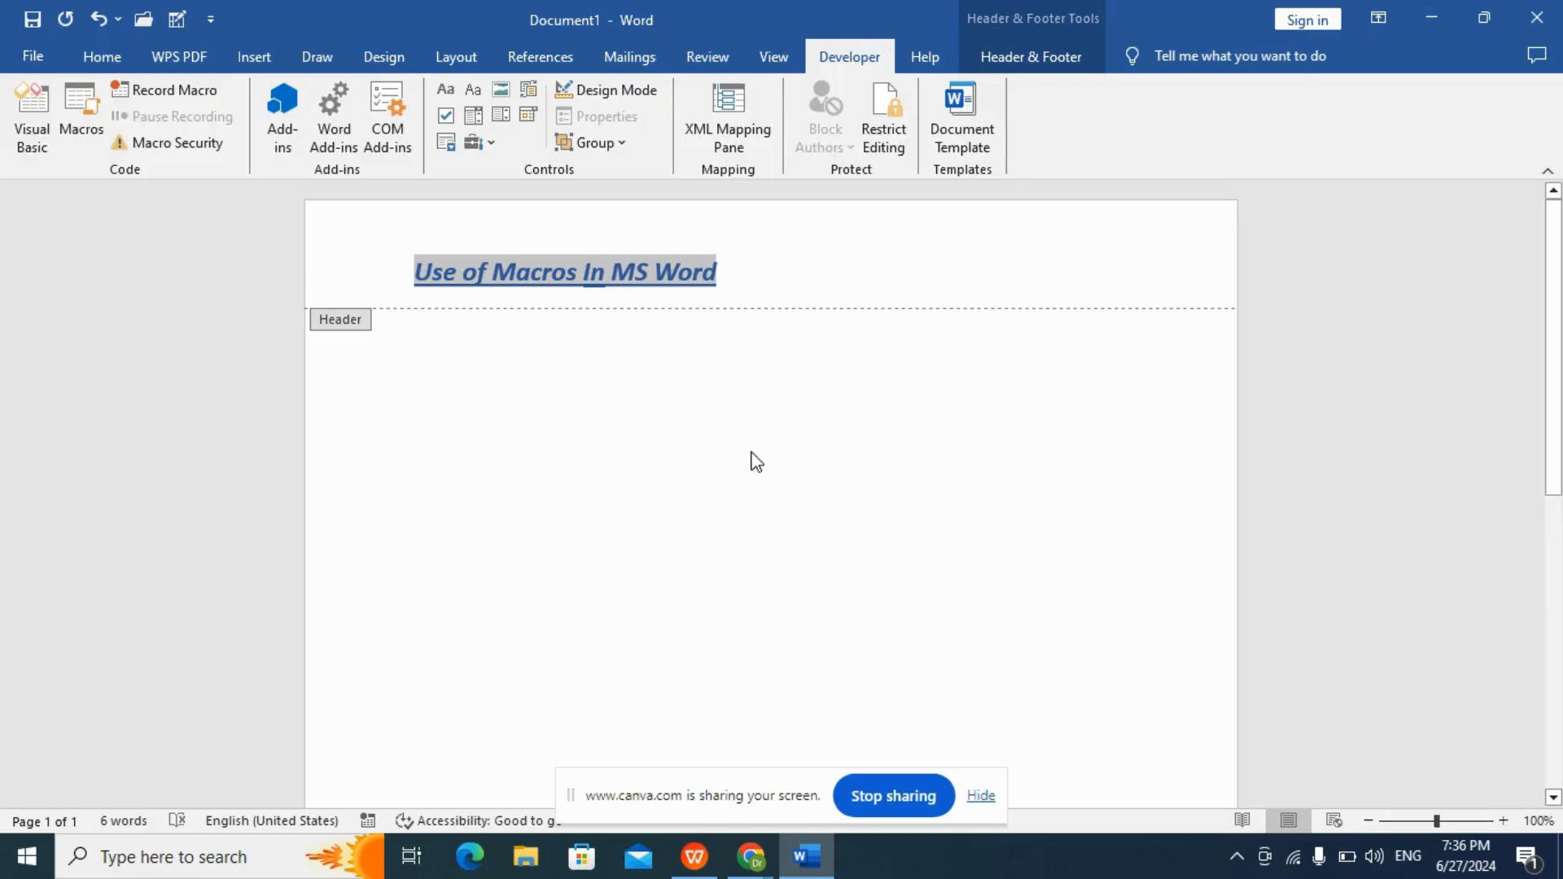
{"action": "left_click", "coordinate": [78, 118]}
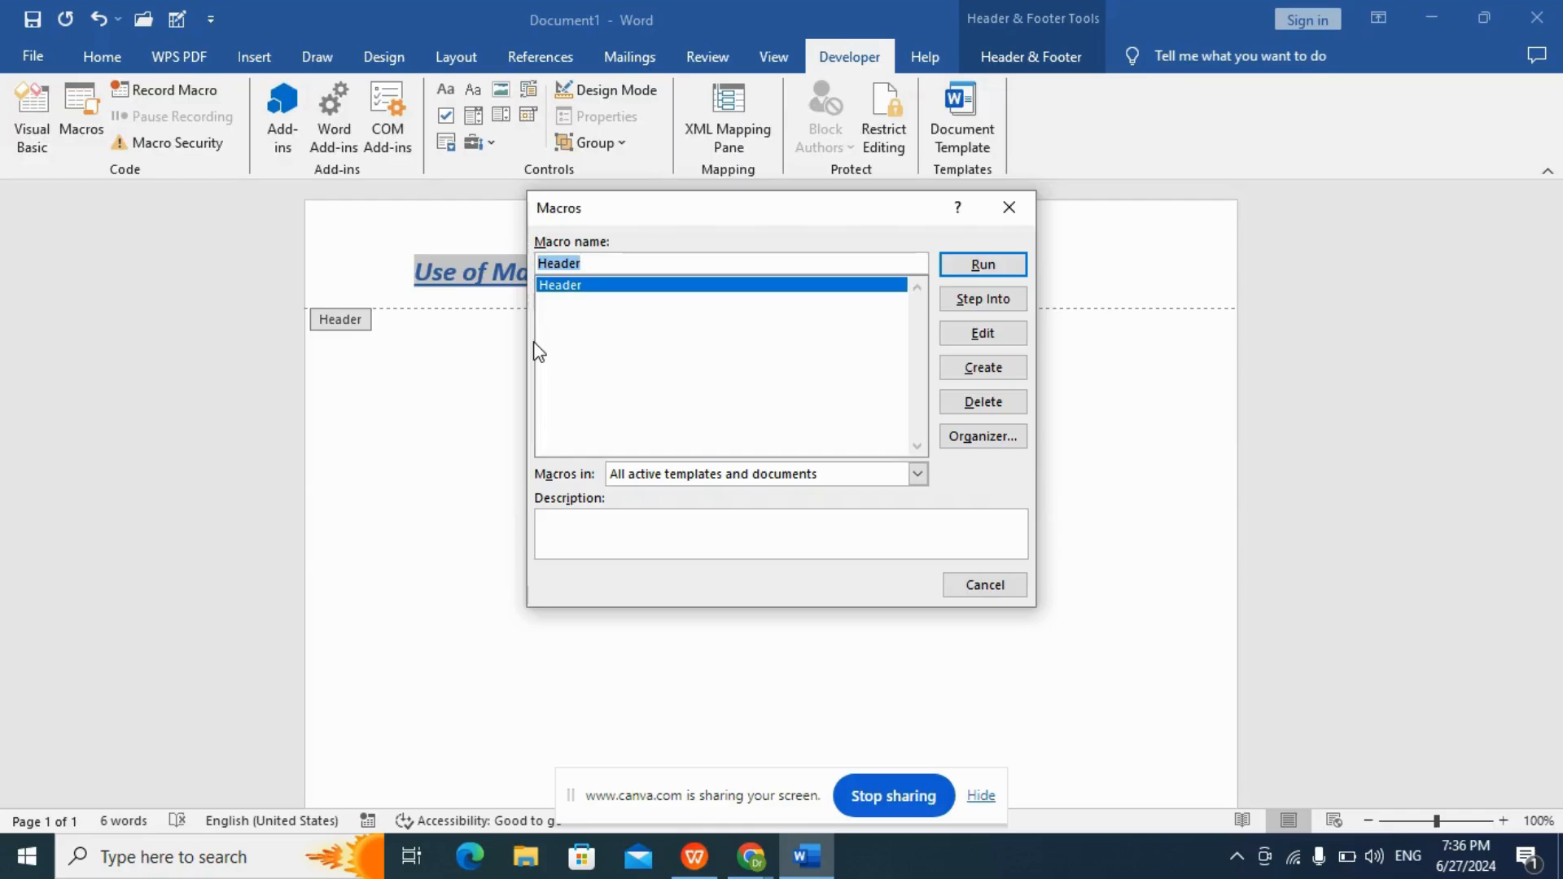
{"action": "left_click", "coordinate": [984, 266]}
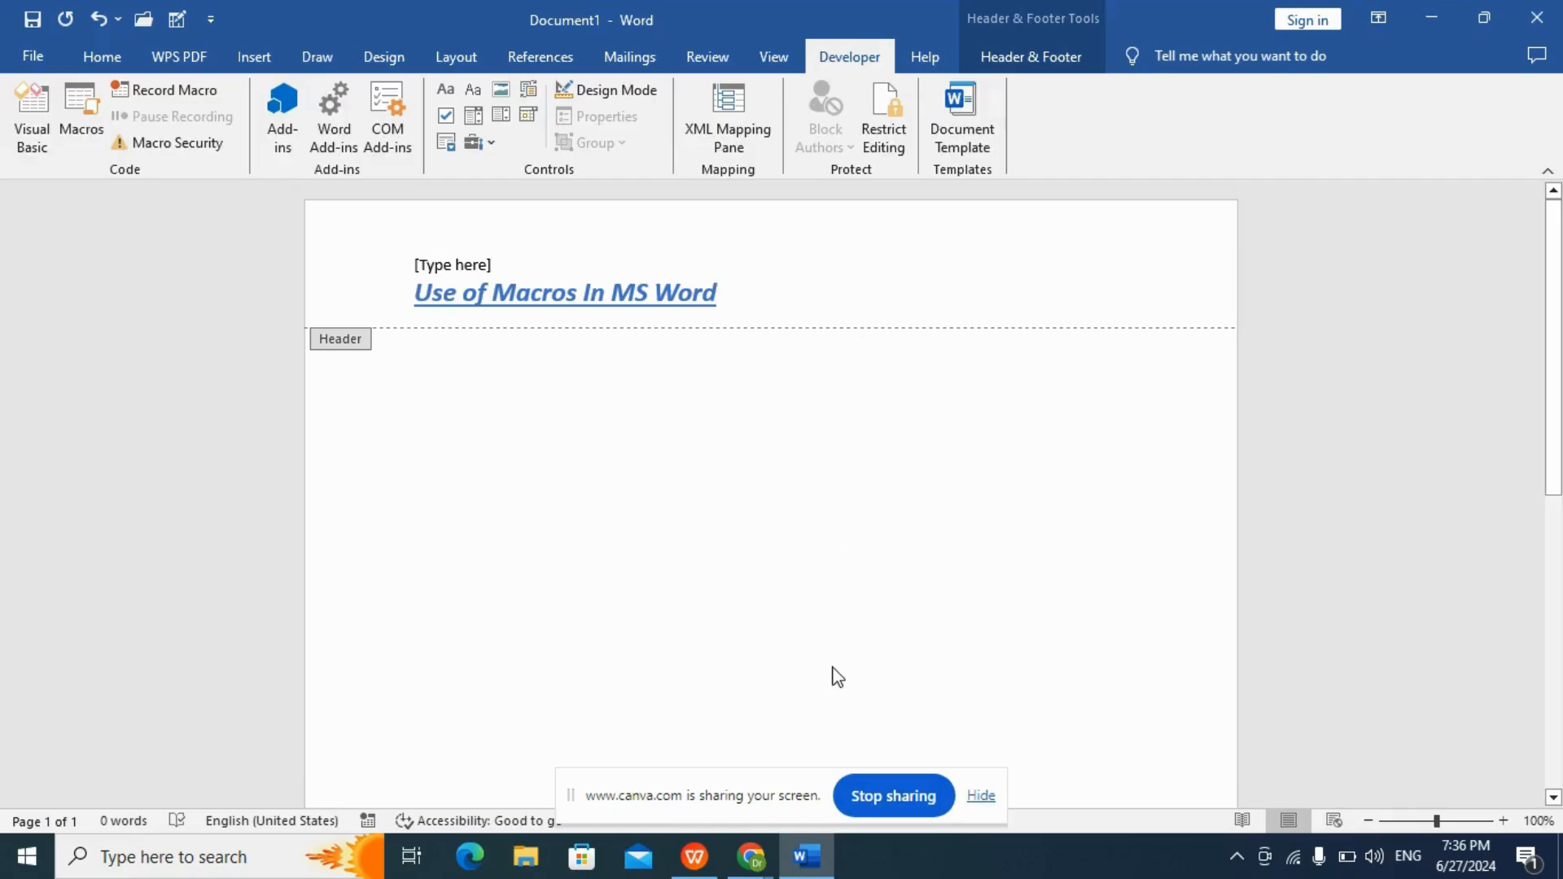
Switch to the WPS presentation and display the slide "Section 4: Editing a Macro".
{"action": "left_click", "coordinate": [734, 865]}
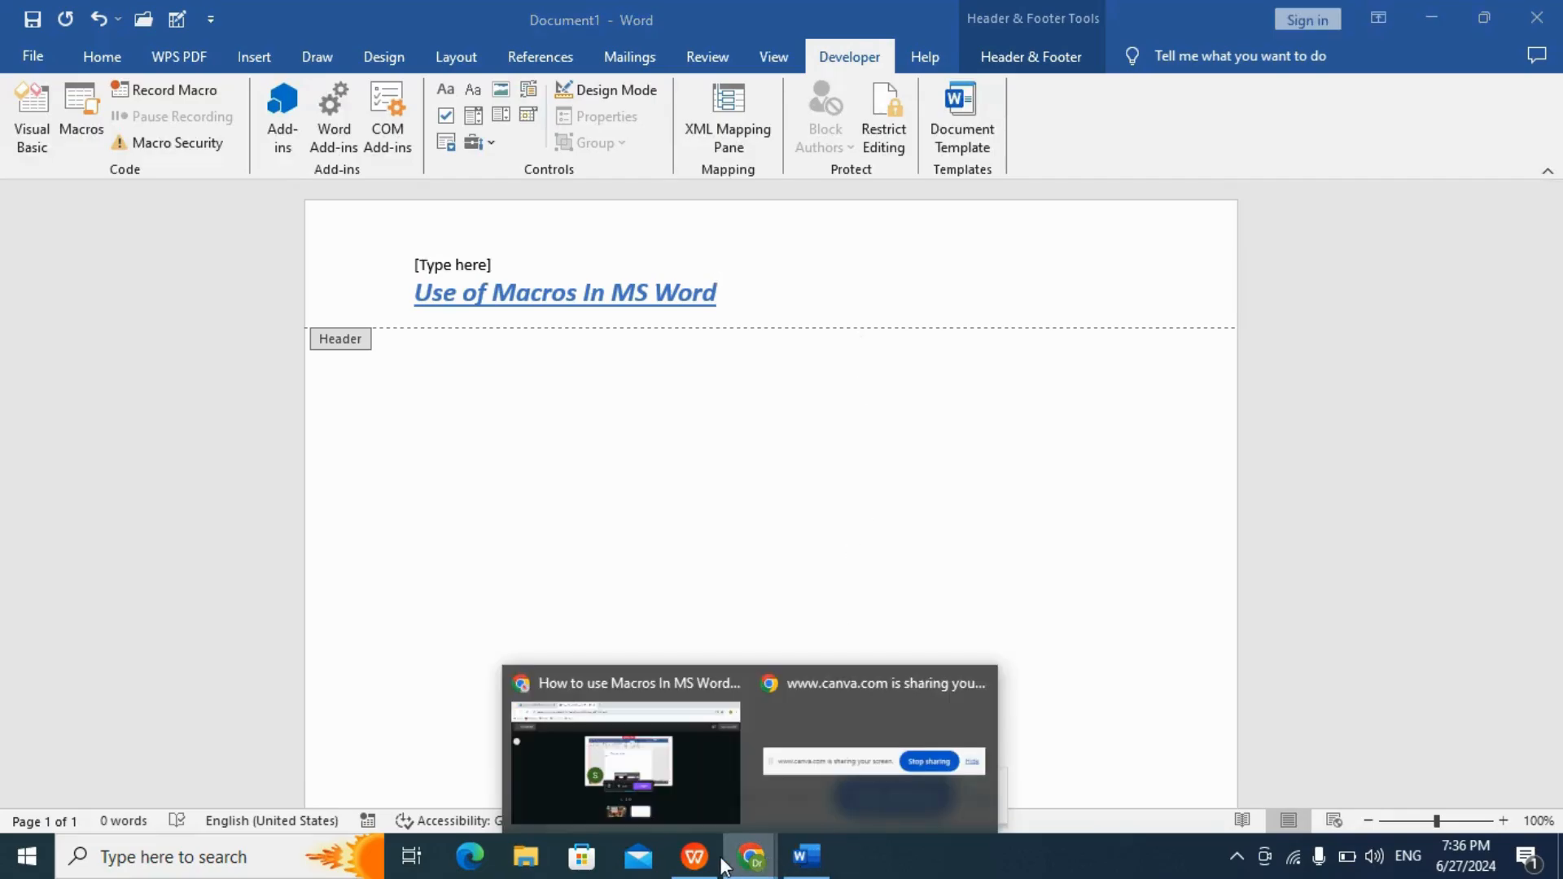
{"action": "left_click", "coordinate": [701, 863]}
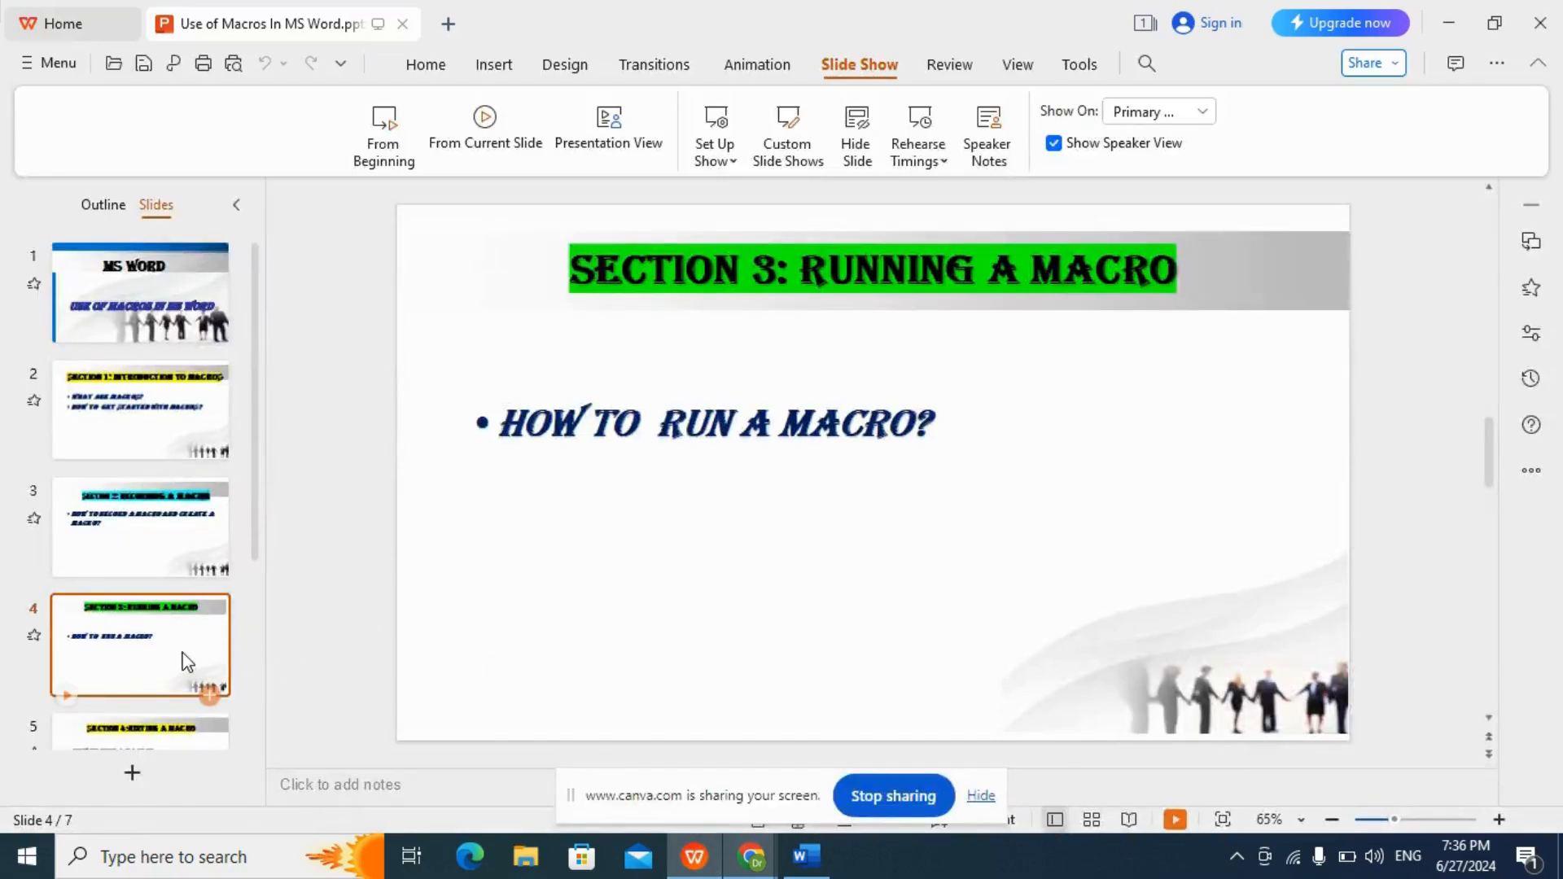
{"action": "left_click_drag", "start_coordinate": [259, 548], "coordinate": [271, 741]}
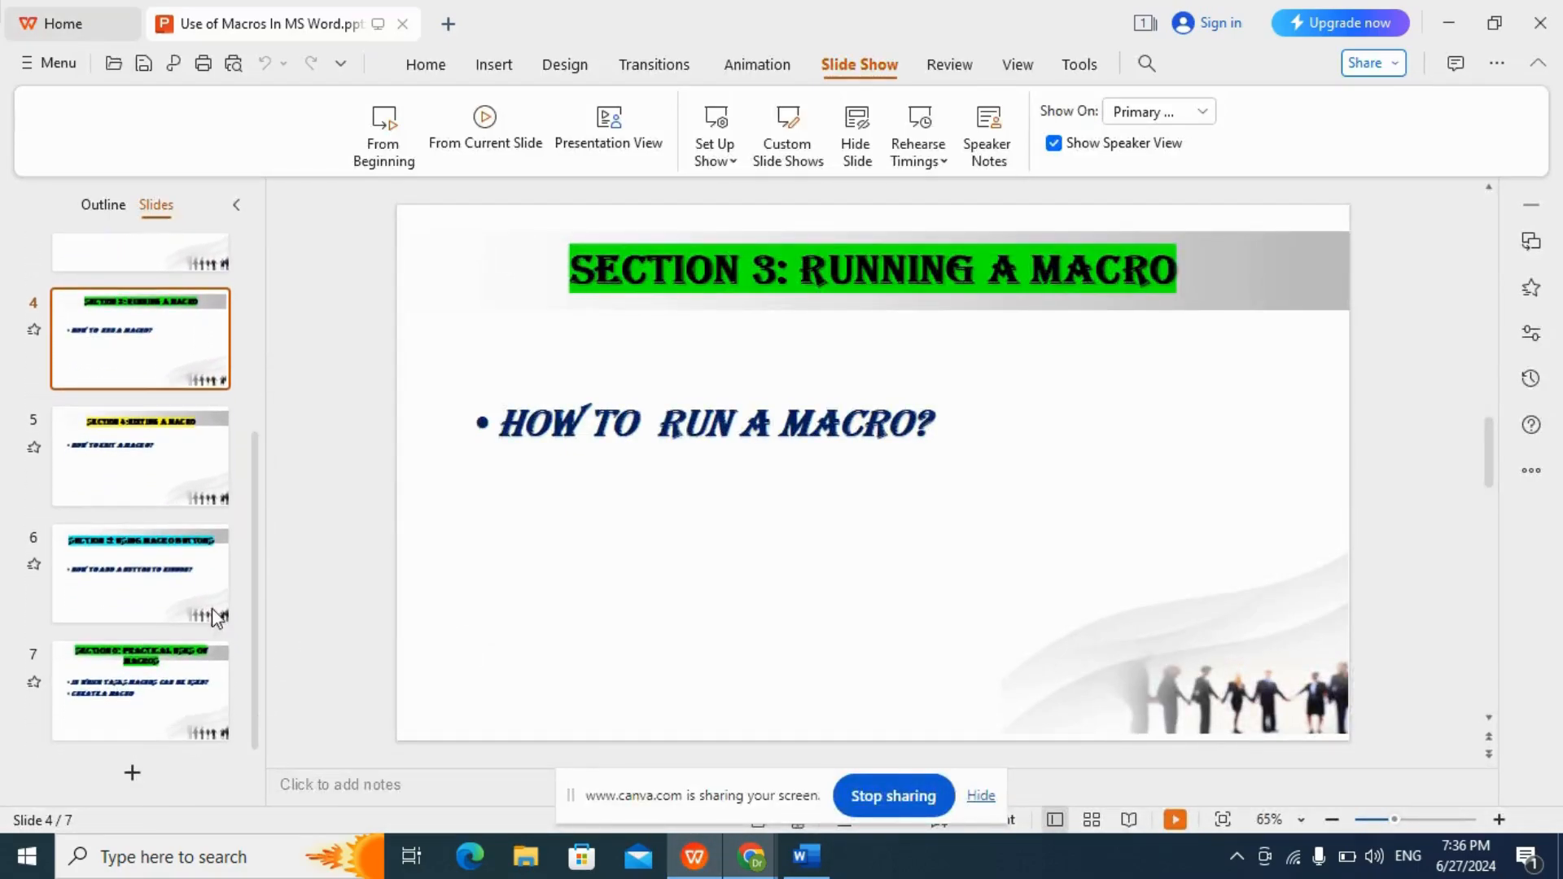
{"action": "left_click", "coordinate": [168, 487]}
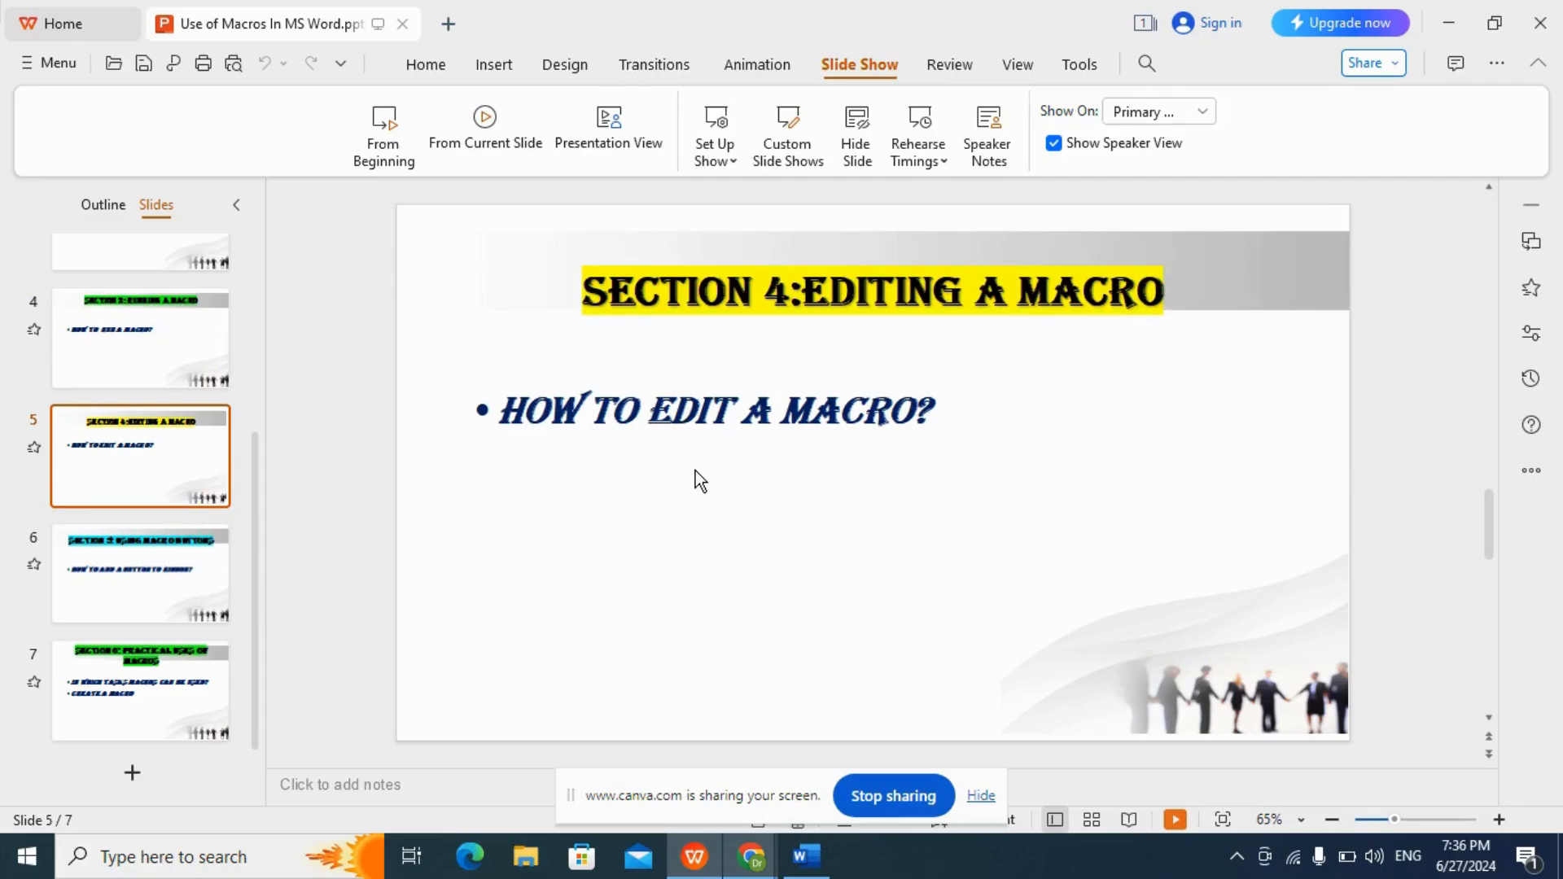
Switch back to Word and open the Header macro's code for editing in Visual Basic.
{"action": "left_click", "coordinate": [810, 859]}
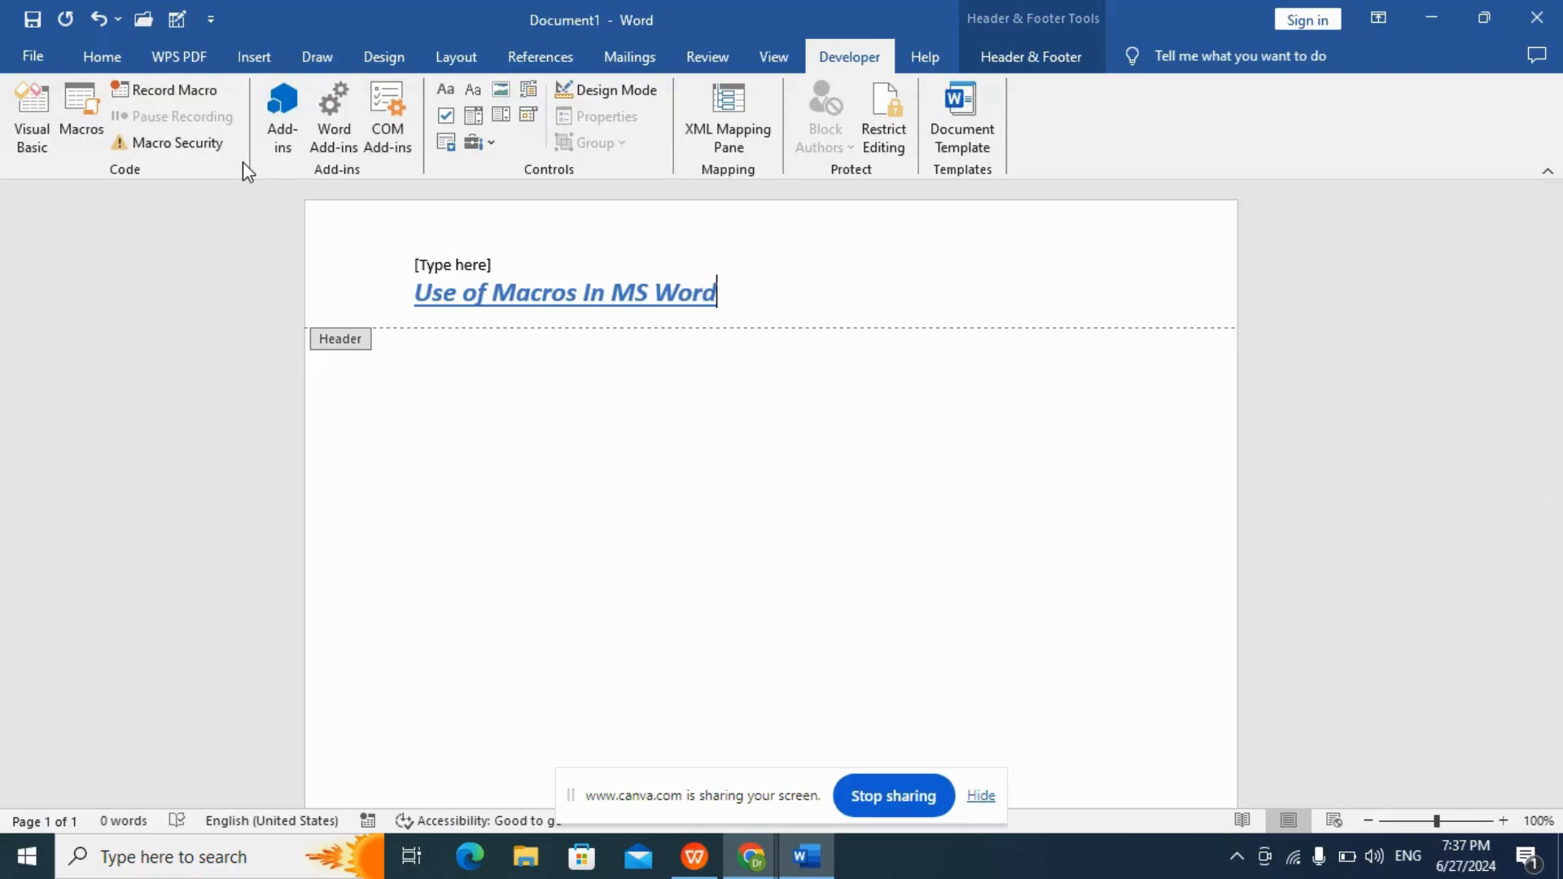
{"action": "left_click", "coordinate": [81, 110]}
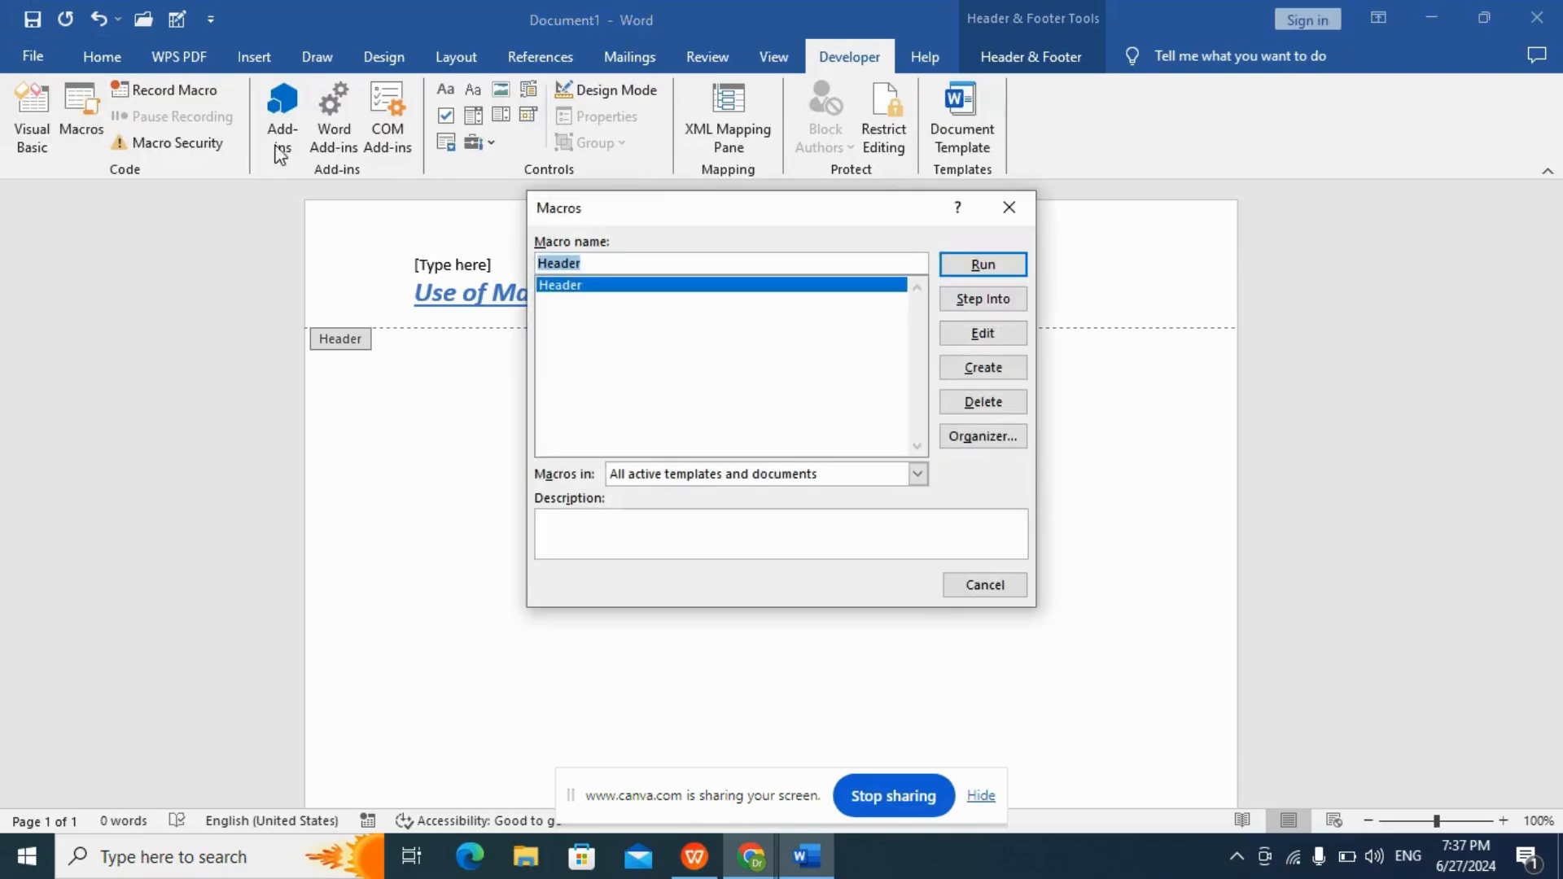
{"action": "left_click", "coordinate": [981, 334]}
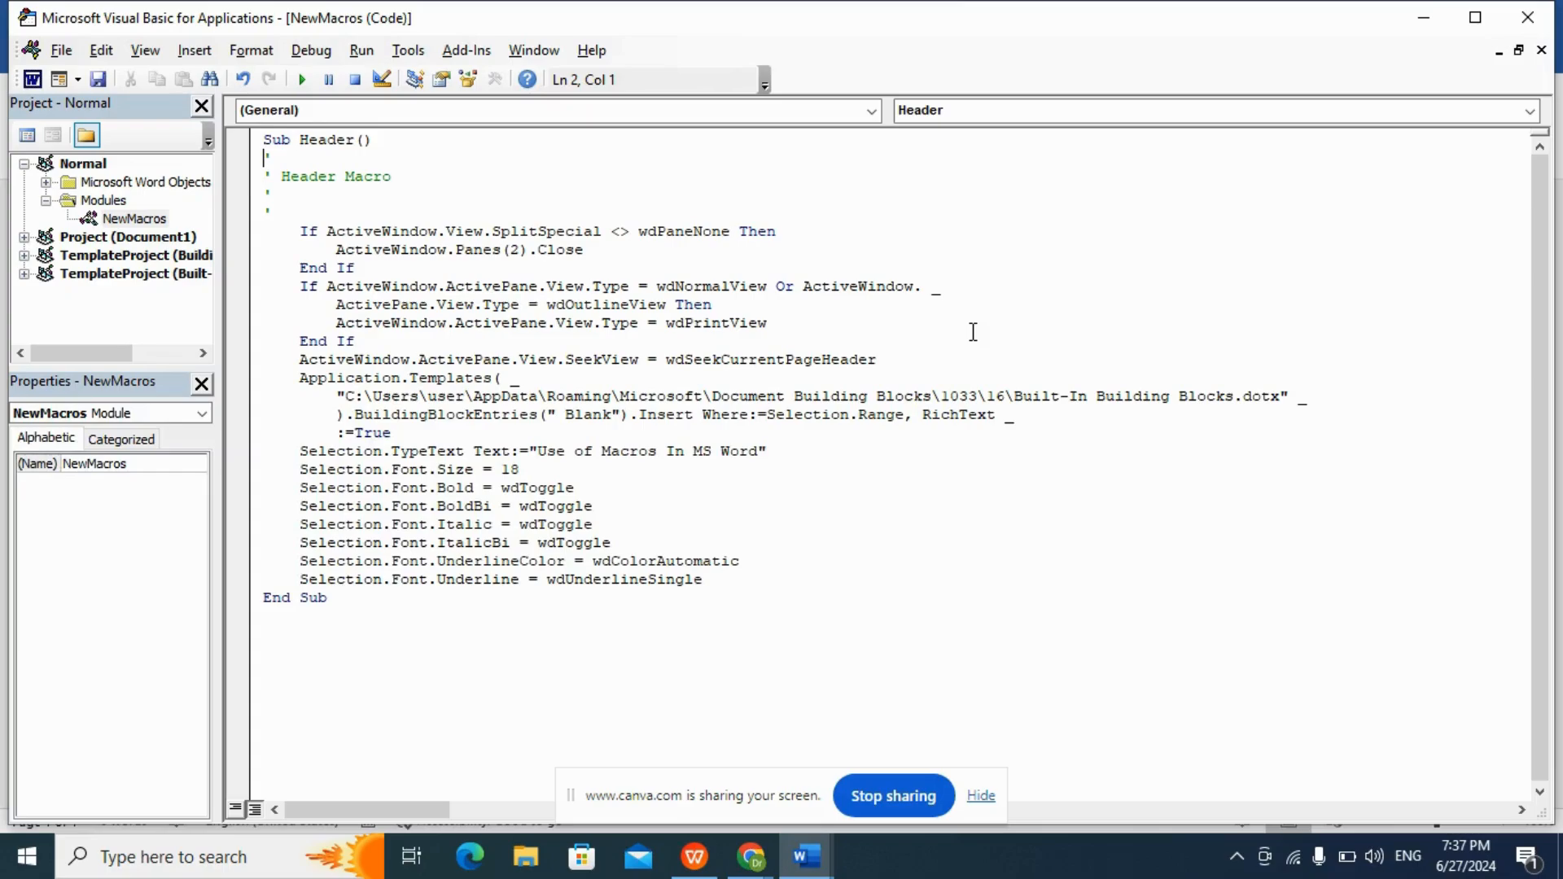
Switch to the WPS presentation and display the slide "Section 5: Using Macro Buttons".
{"action": "left_click", "coordinate": [695, 856]}
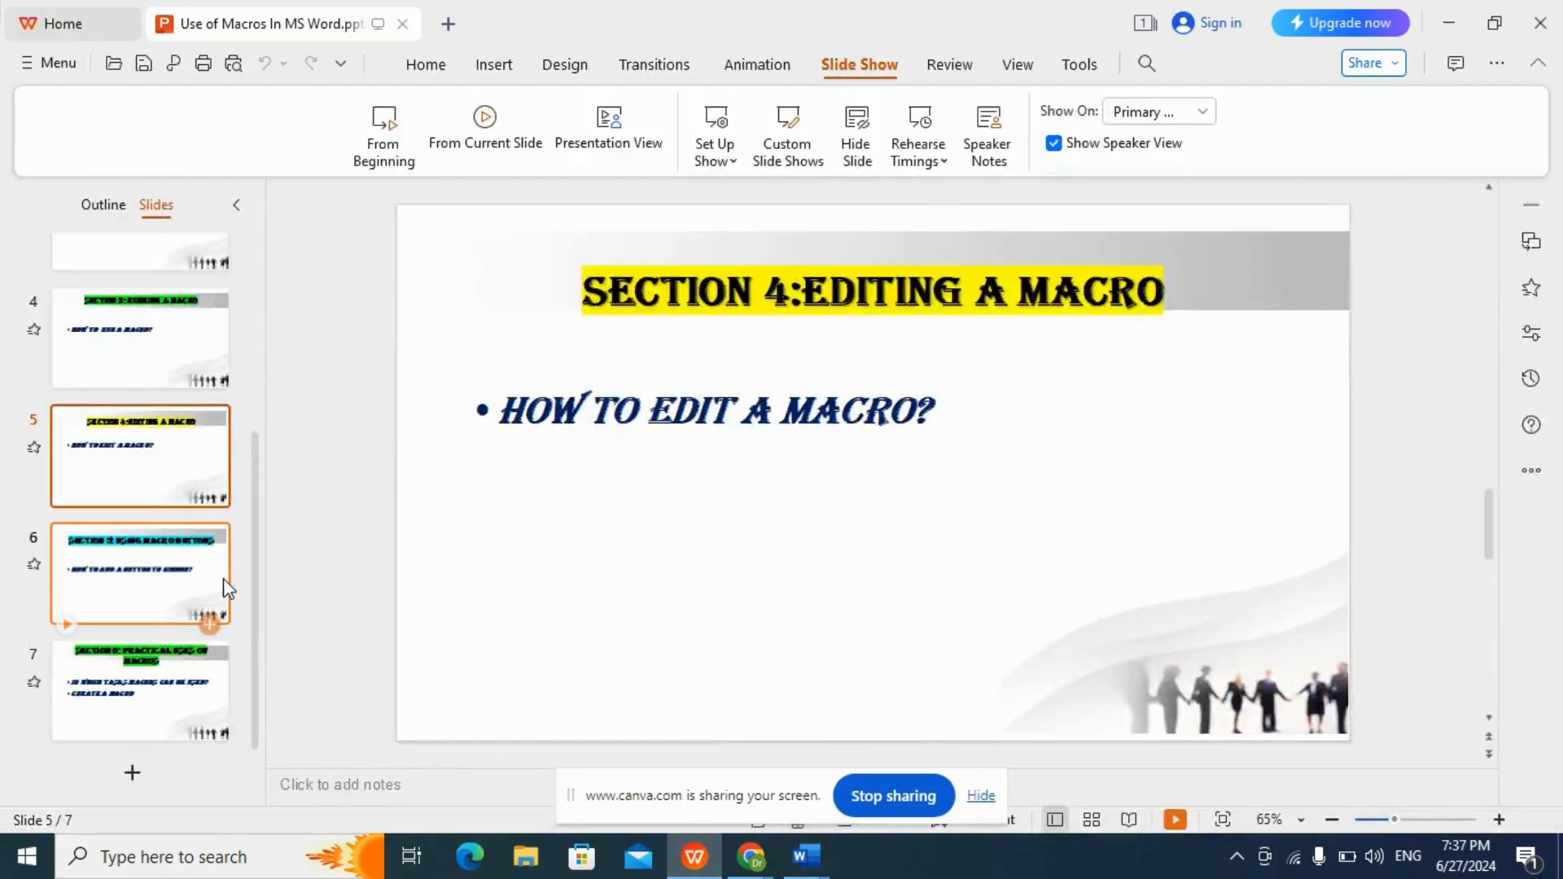
{"action": "left_click", "coordinate": [164, 587]}
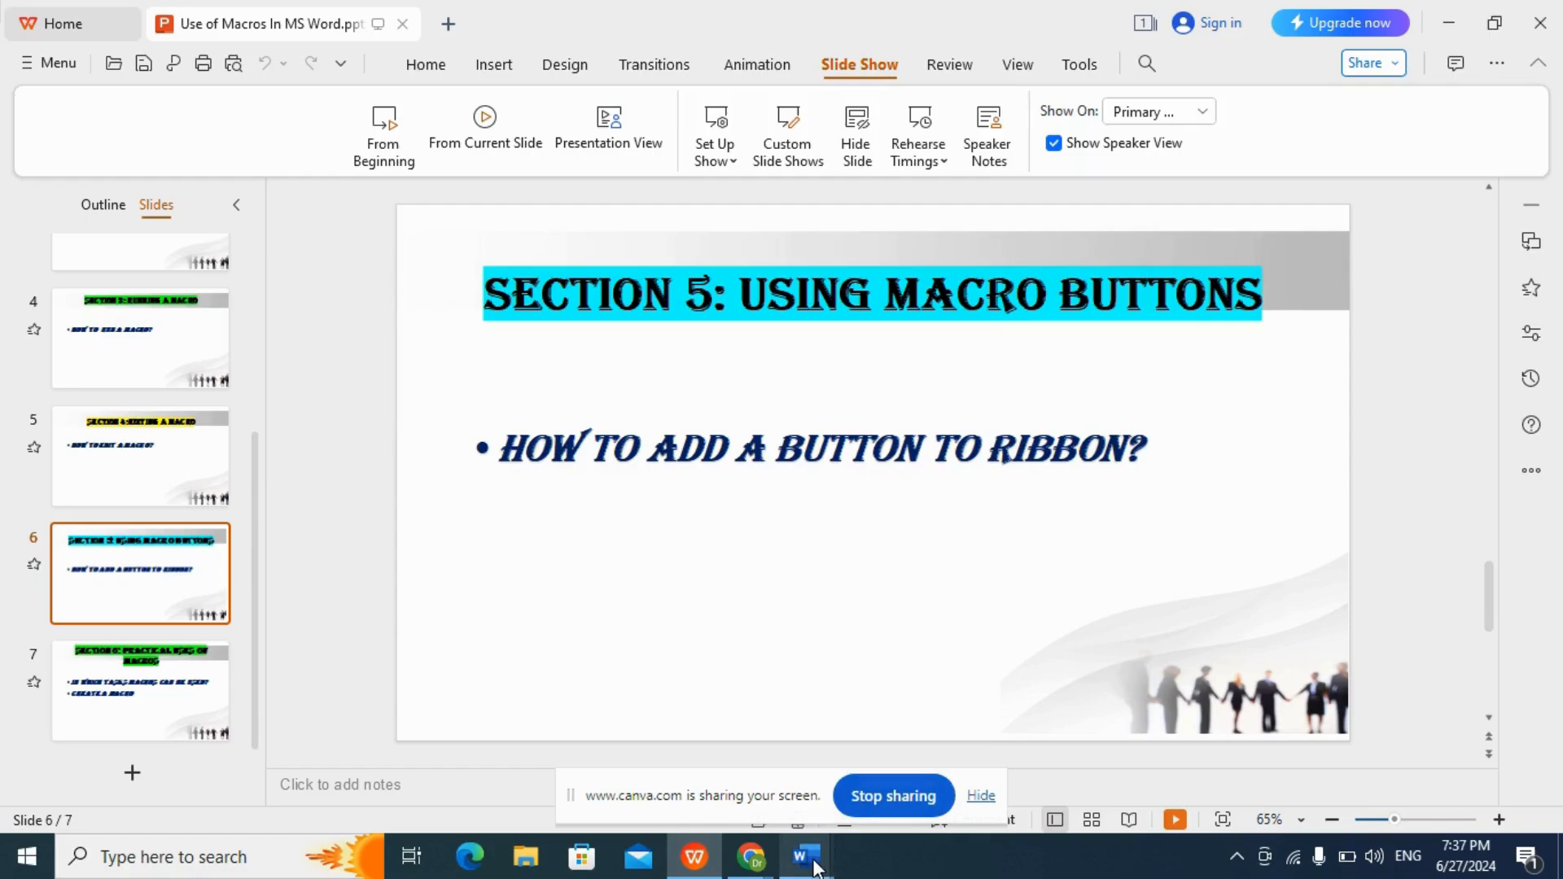
Switch back to the Word document and add the Macros [View Macros] command to the Quick Access Toolbar for all documents.
{"action": "mouse_move", "coordinate": [814, 864]}
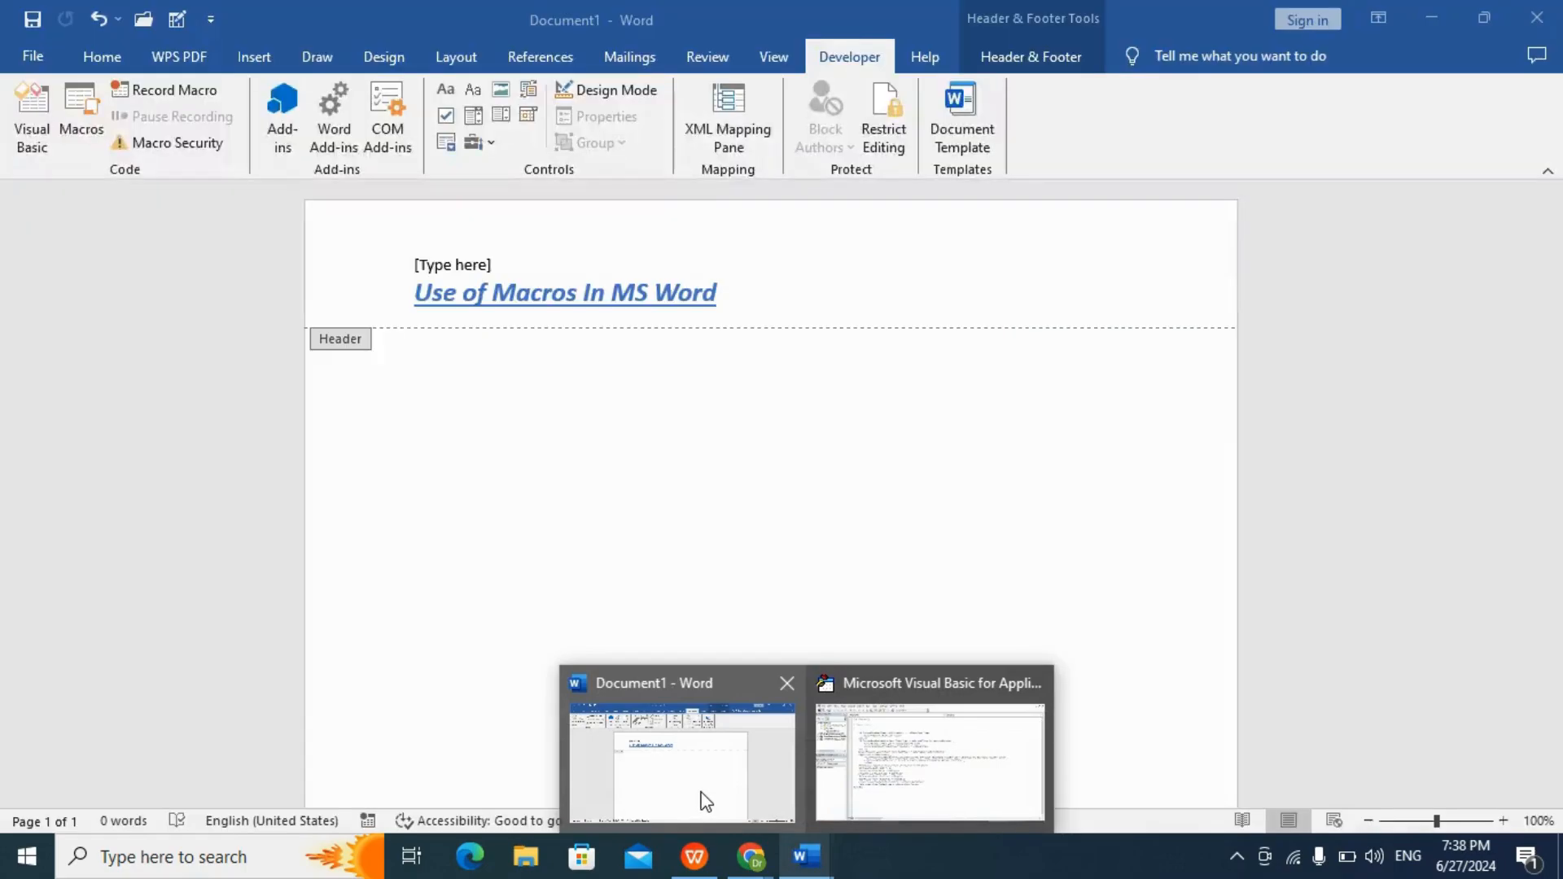
{"action": "left_click", "coordinate": [705, 802]}
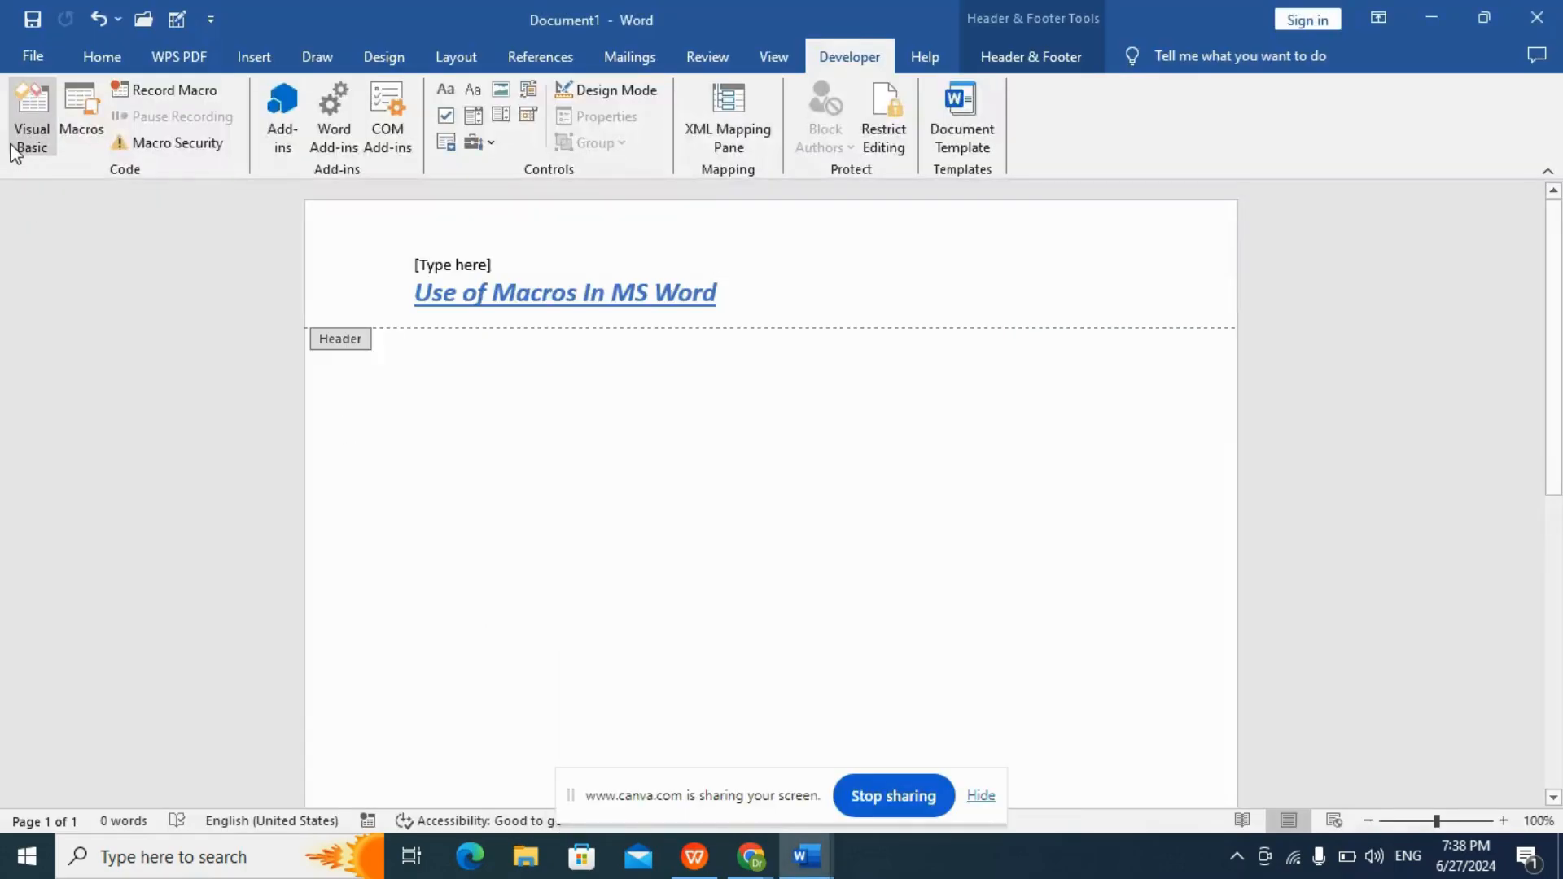
{"action": "left_click", "coordinate": [29, 57]}
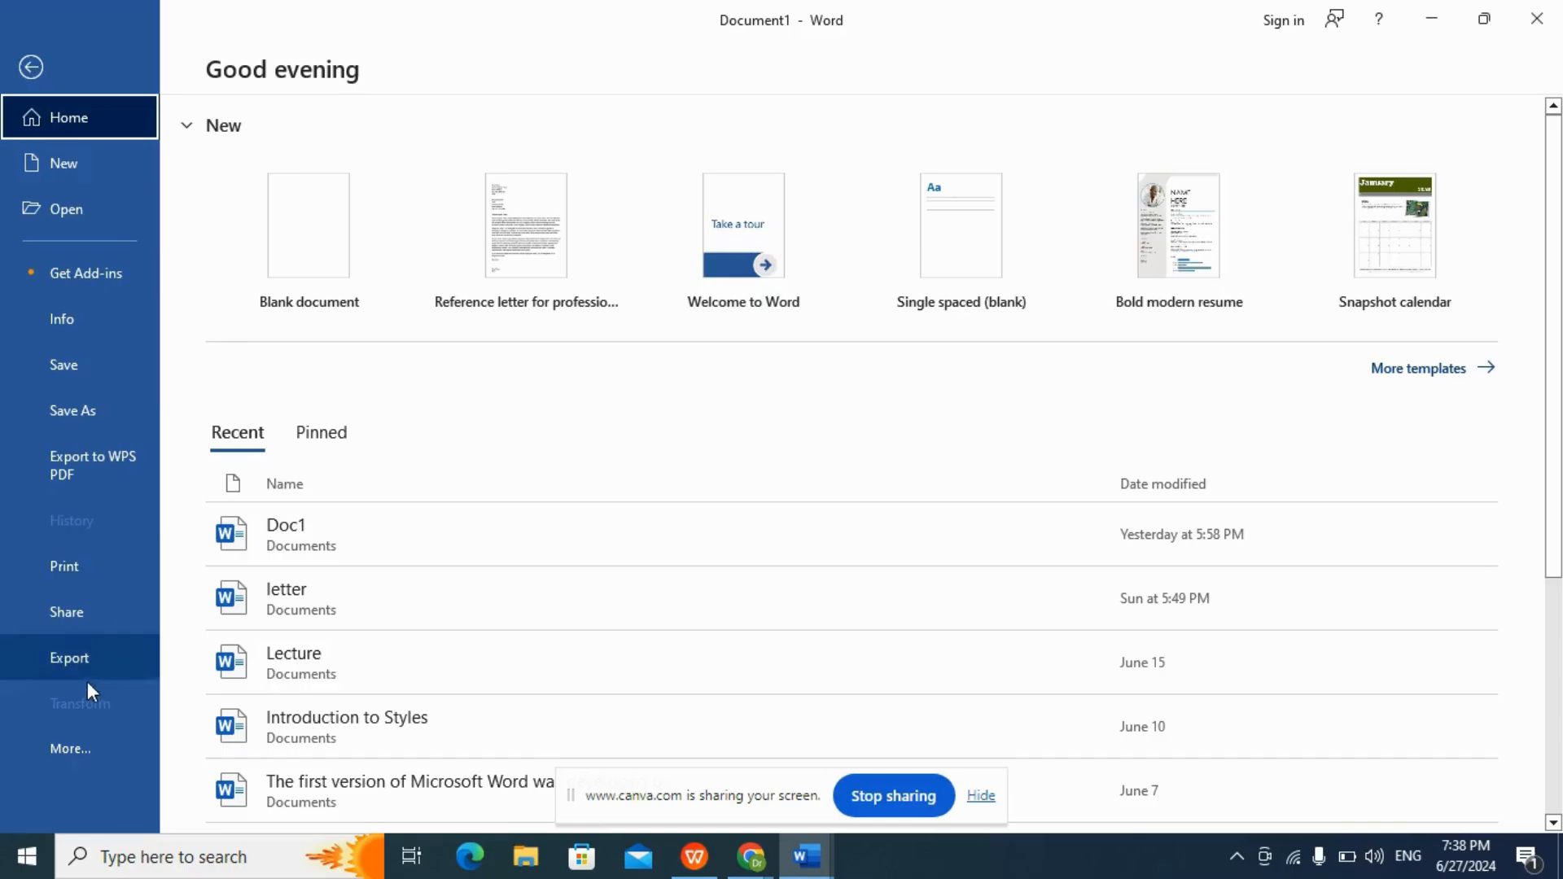
{"action": "left_click", "coordinate": [95, 738]}
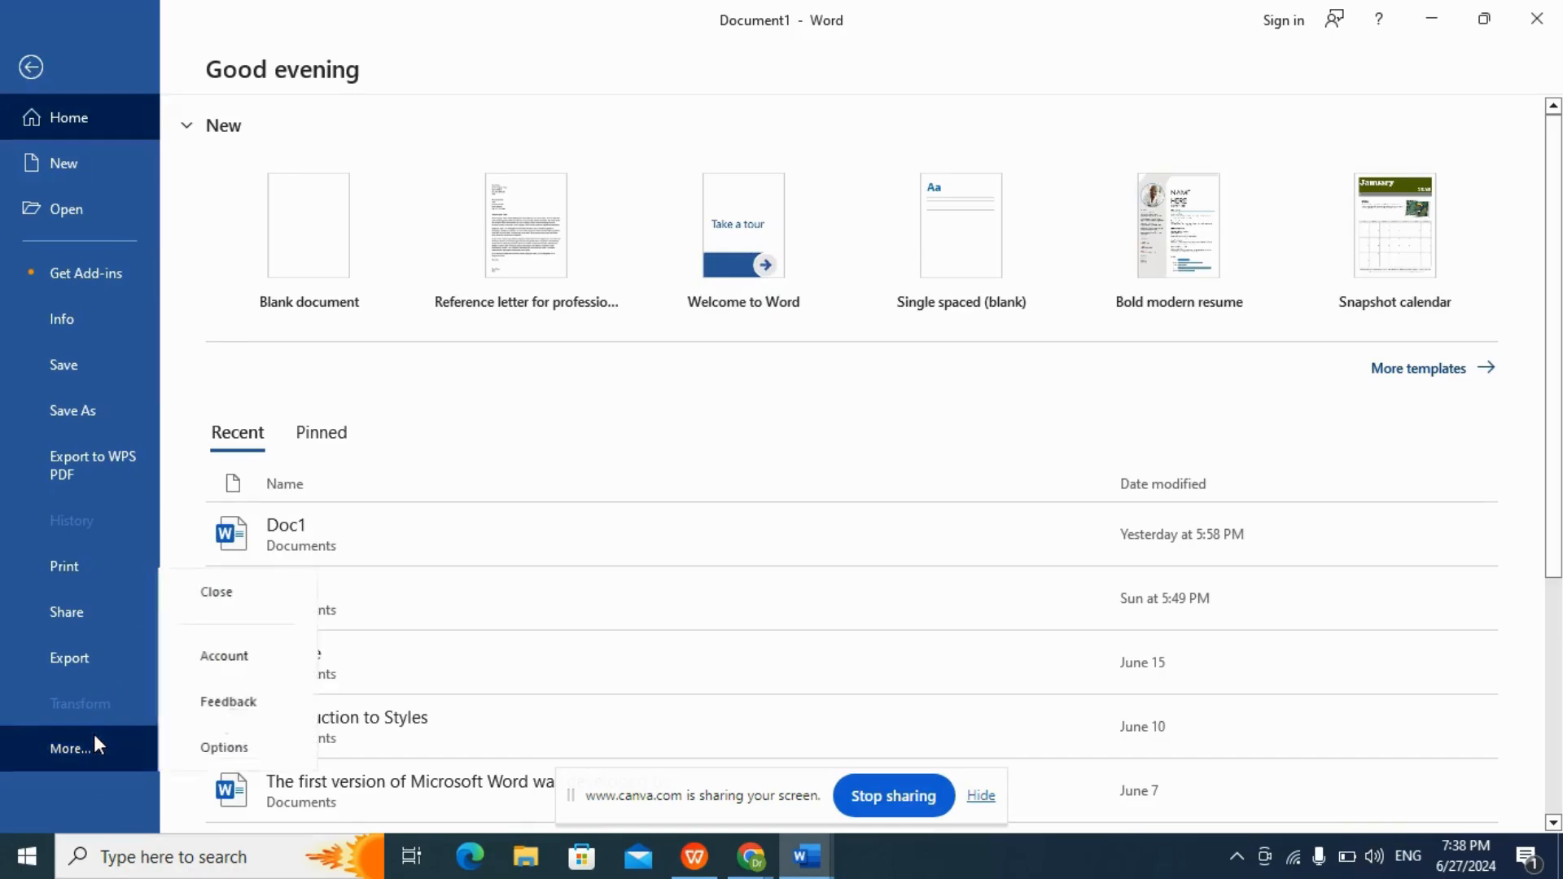
{"action": "left_click", "coordinate": [212, 749]}
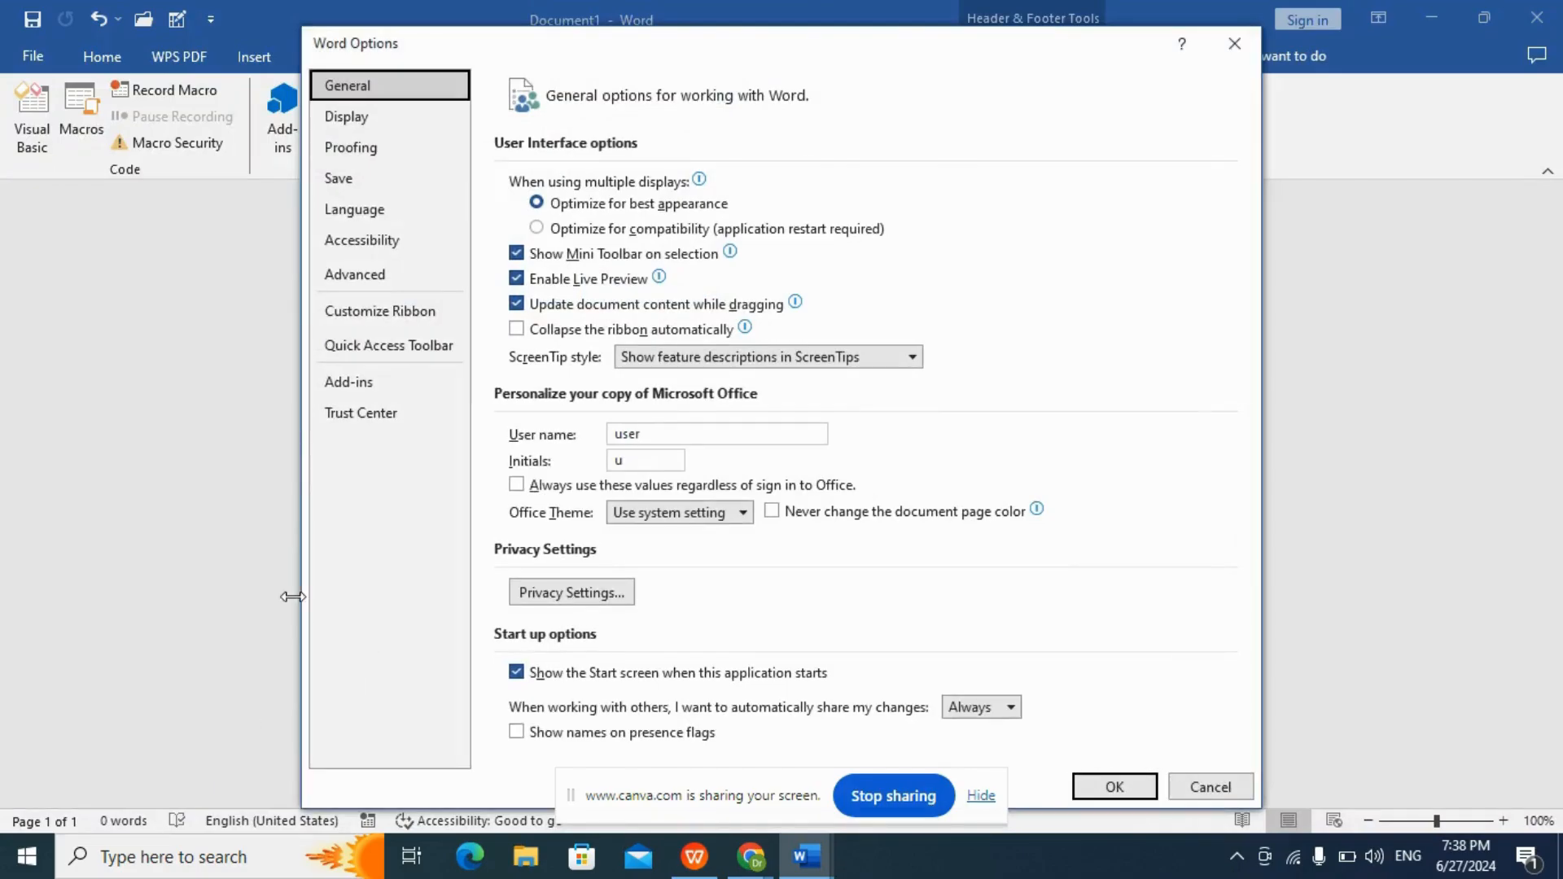
{"action": "left_click", "coordinate": [347, 350]}
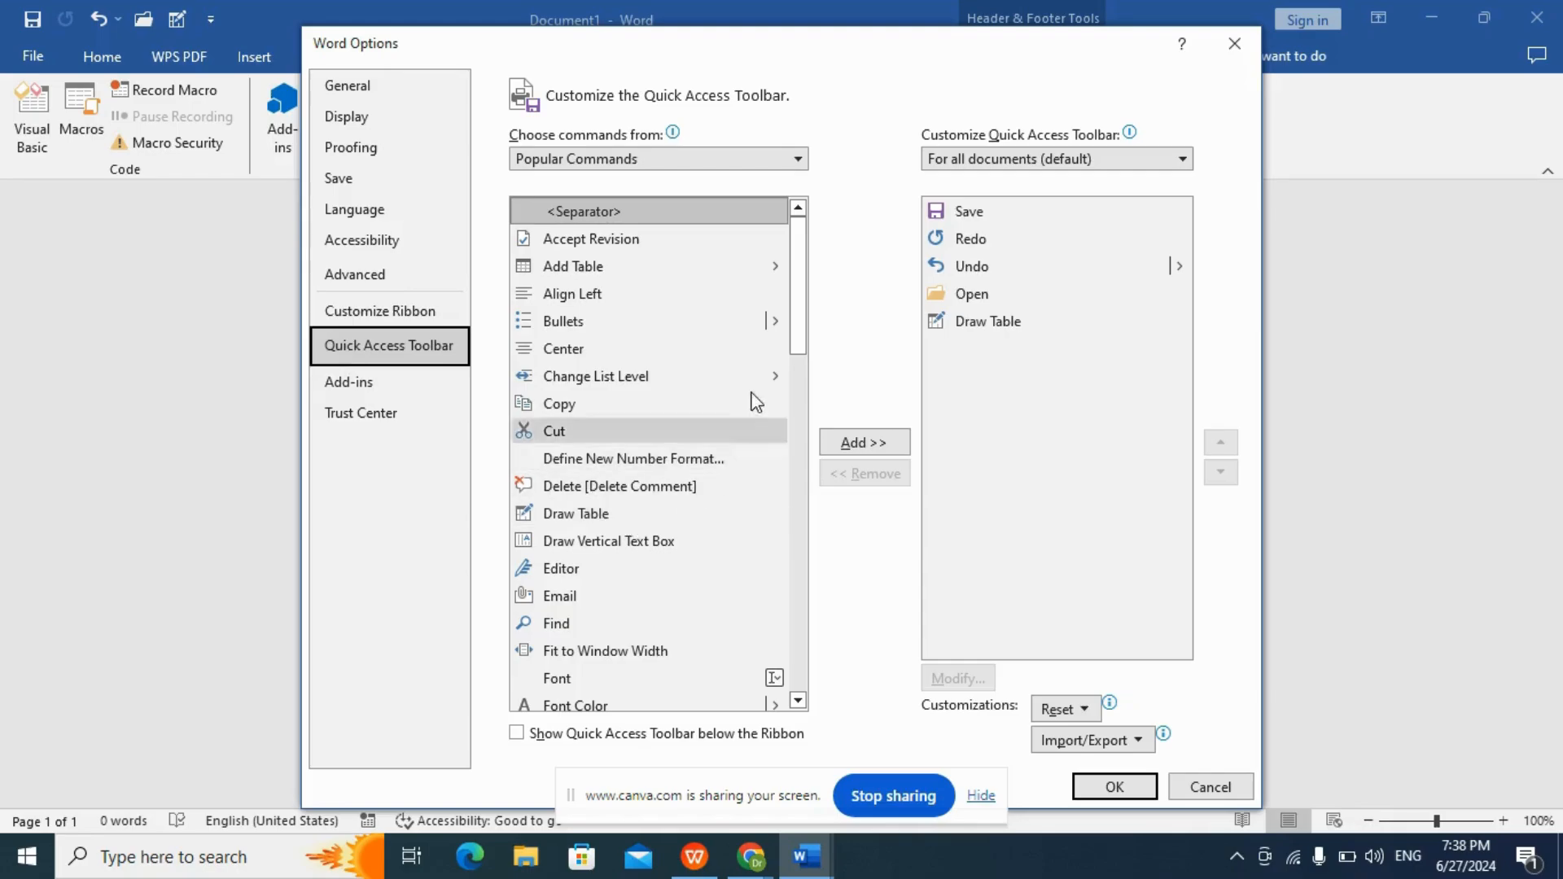
{"action": "left_click_drag", "start_coordinate": [800, 331], "coordinate": [837, 484]}
{"action": "left_click", "coordinate": [672, 496]}
{"action": "left_click", "coordinate": [872, 446]}
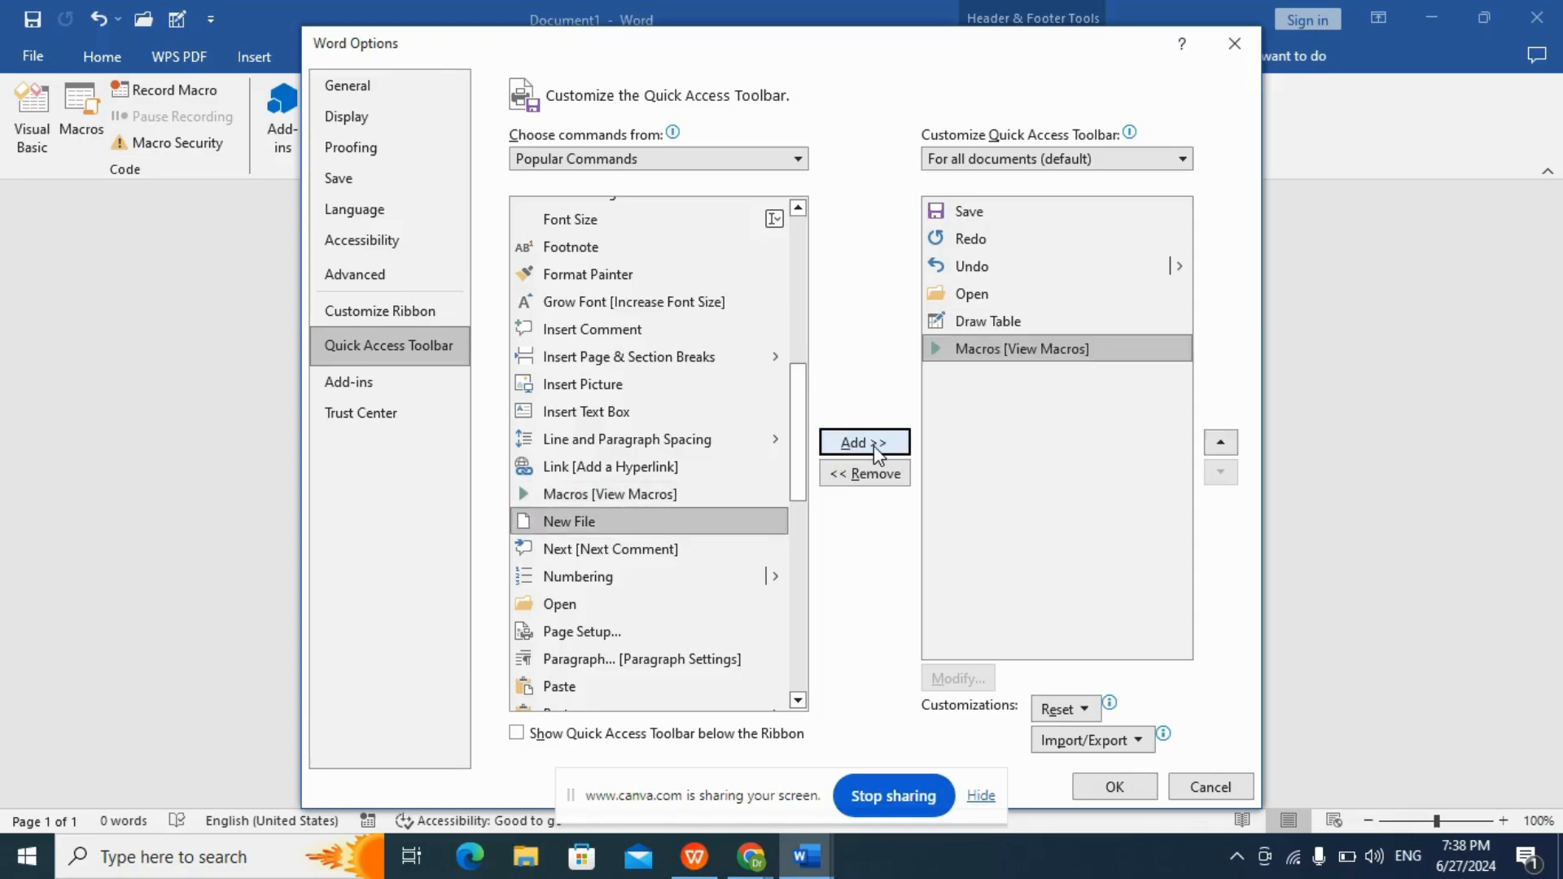
{"action": "left_click", "coordinate": [1113, 789]}
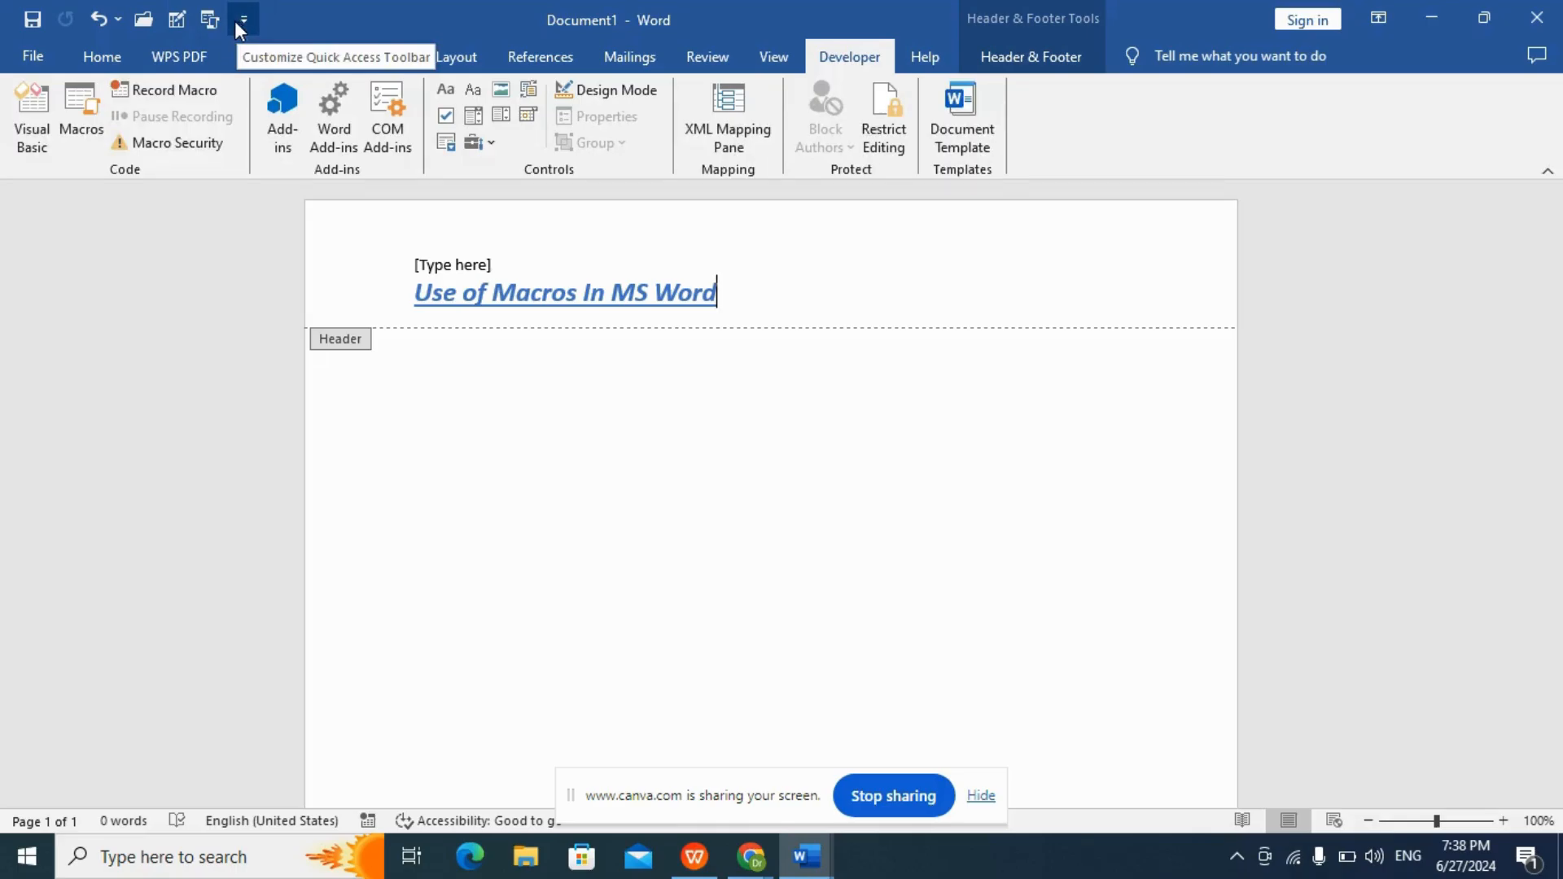
Switch to the WPS presentation and display the slide "Section 6: Practical Uses of Macros".
{"action": "left_click", "coordinate": [696, 865]}
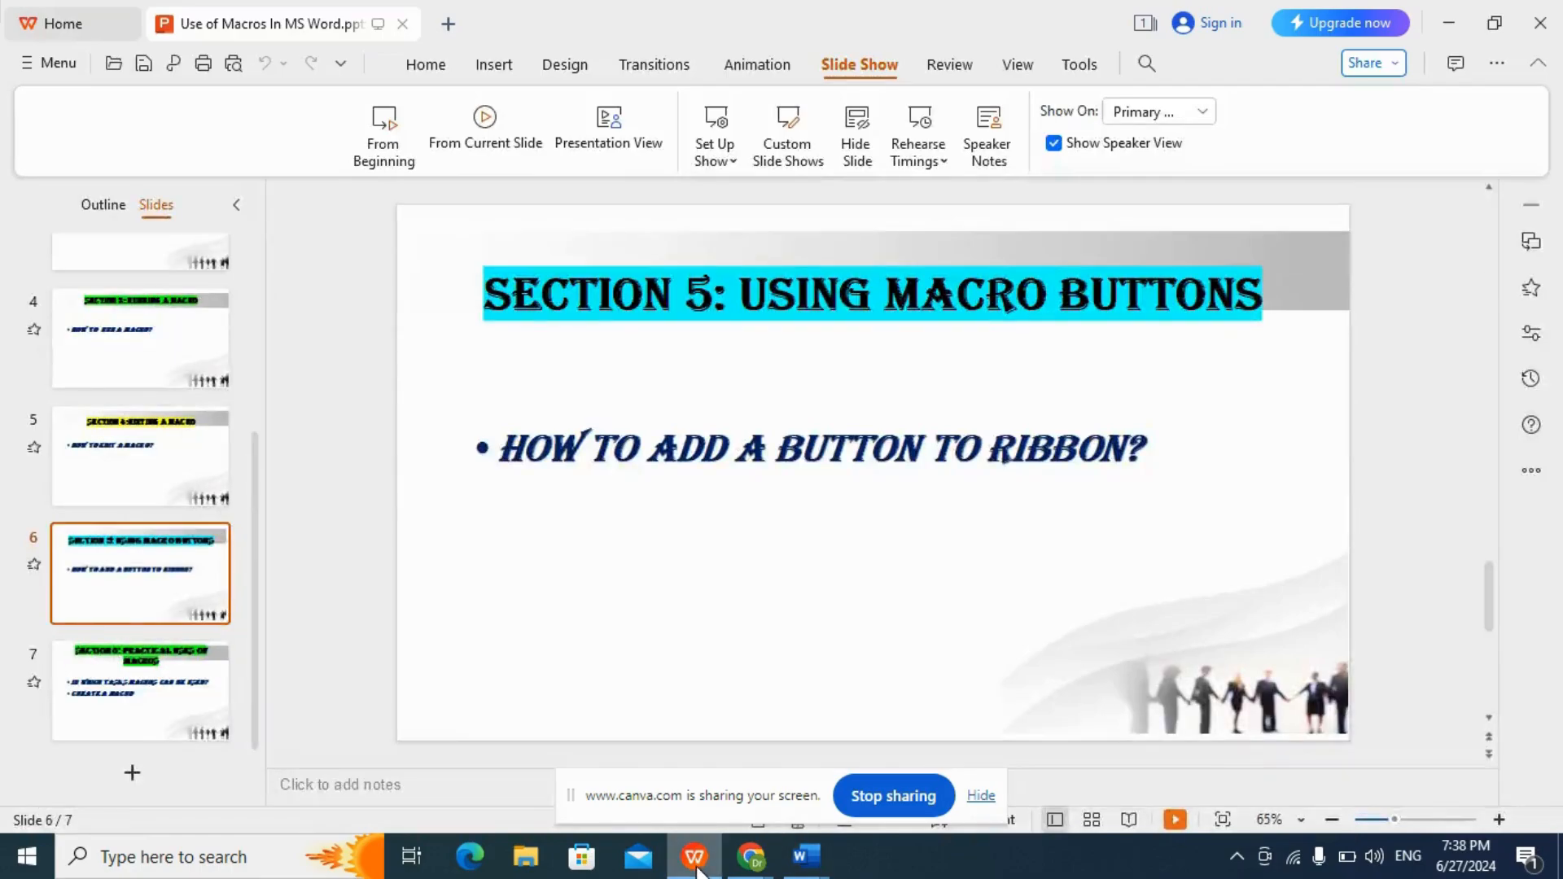
{"action": "left_click", "coordinate": [169, 714]}
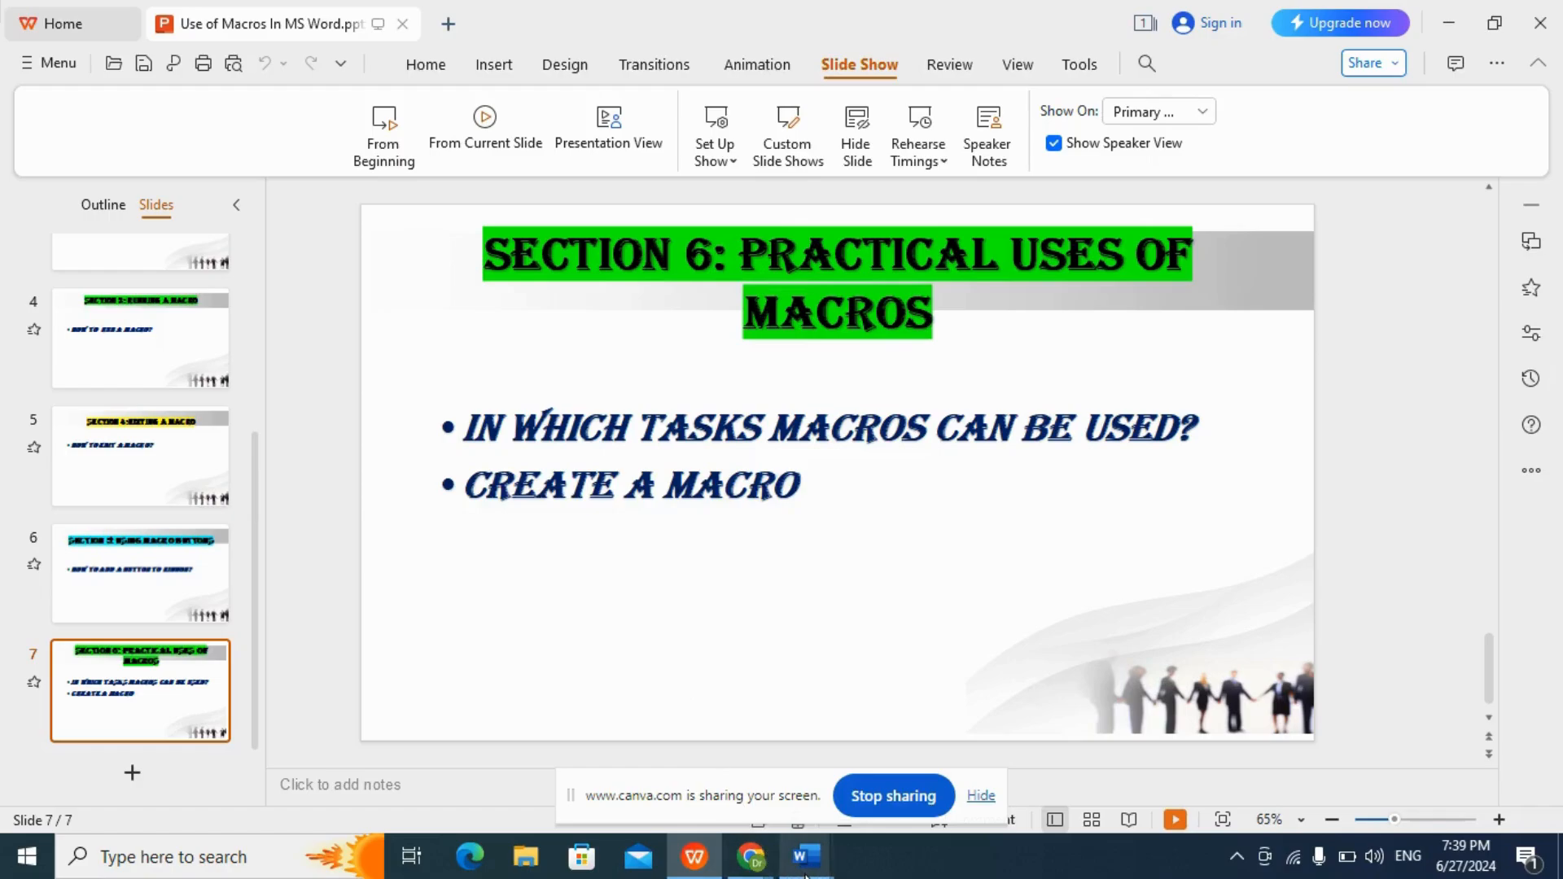
Switch back to the Word document, leave the header for the body, and start recording a macro named Text.
{"action": "mouse_move", "coordinate": [806, 874]}
{"action": "left_click", "coordinate": [711, 783]}
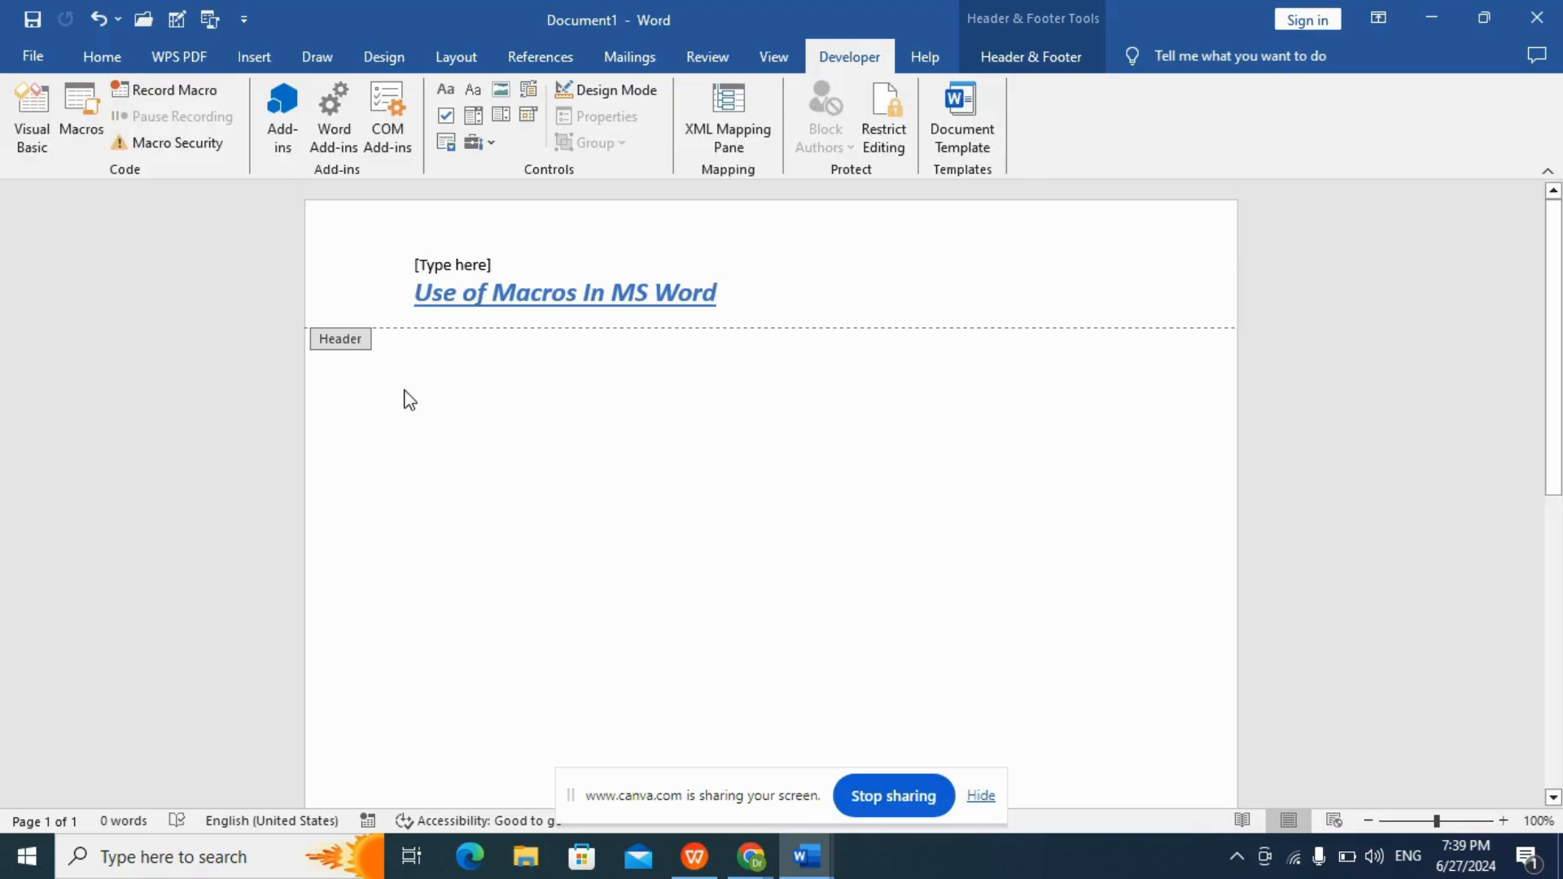
{"action": "double_click", "coordinate": [412, 427]}
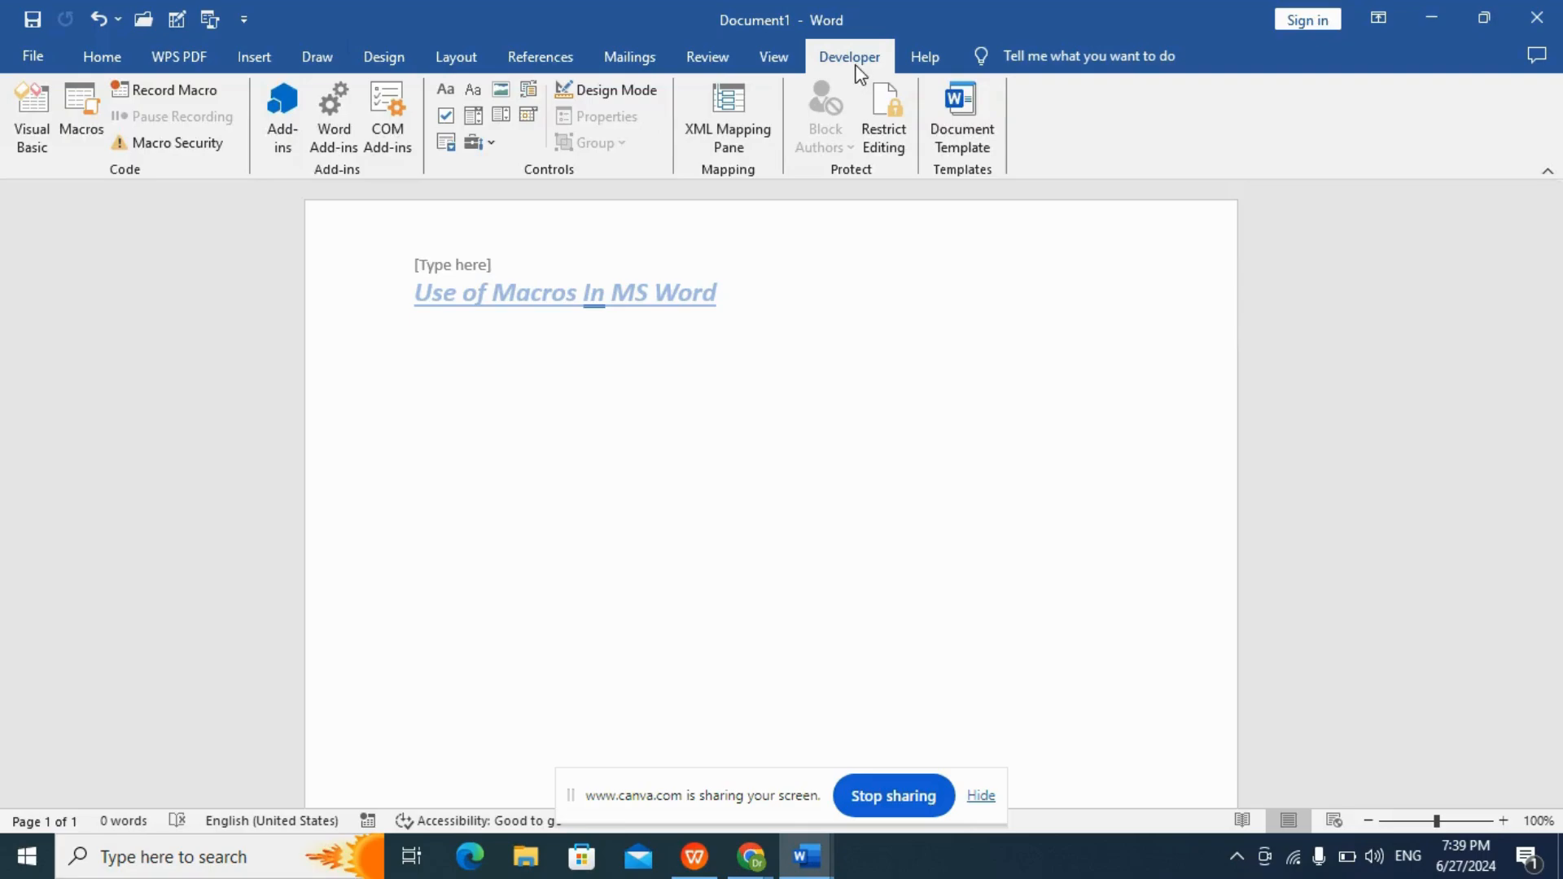
{"action": "left_click", "coordinate": [201, 94]}
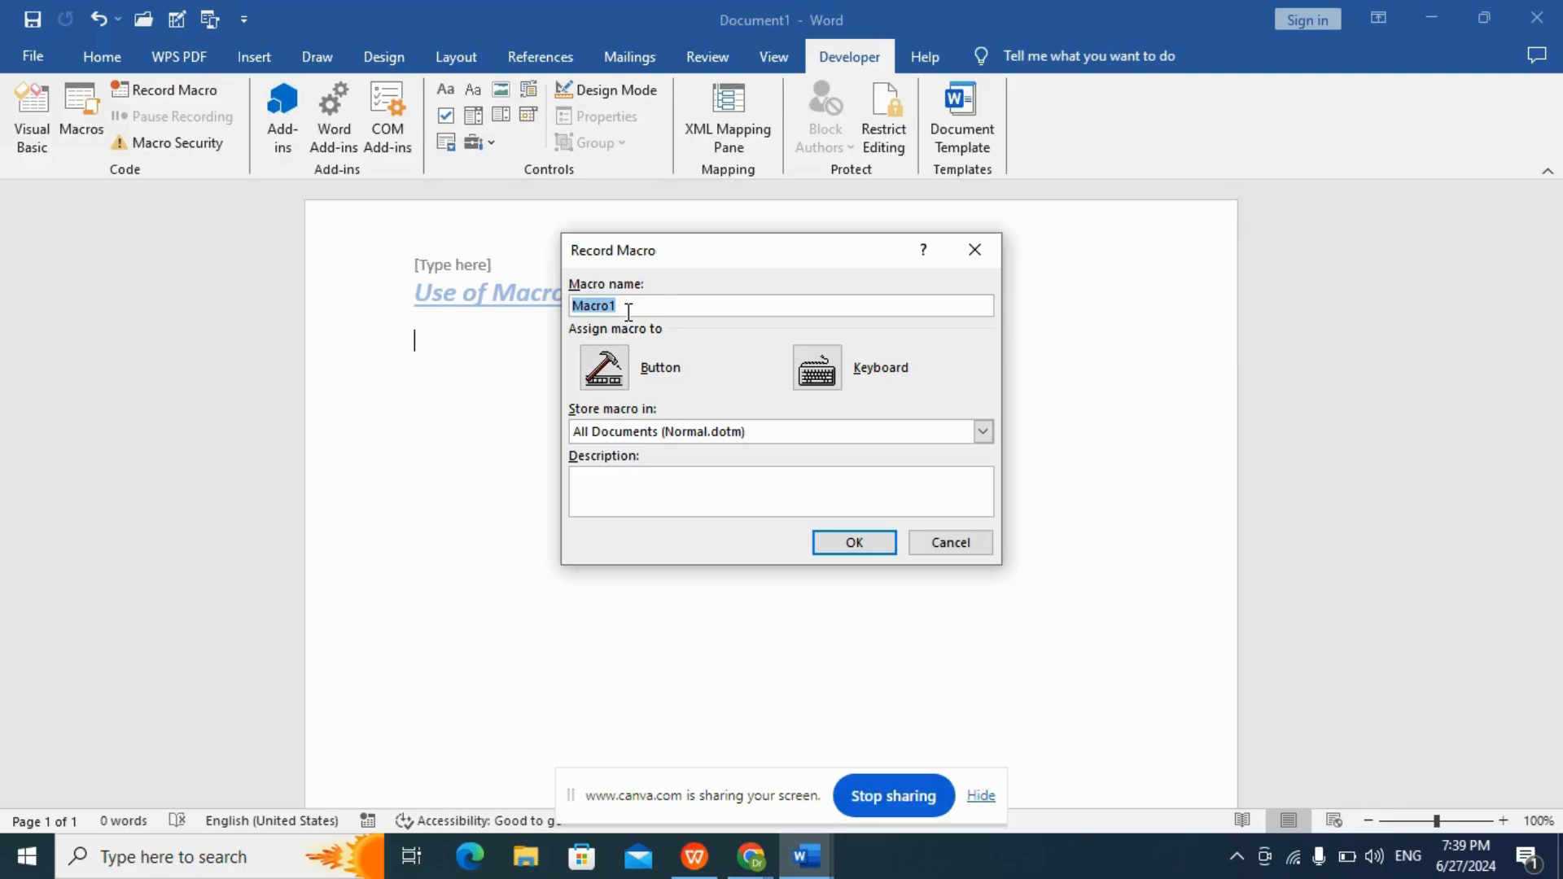
{"action": "type", "text": "Text"}
{"action": "left_click", "coordinate": [855, 543]}
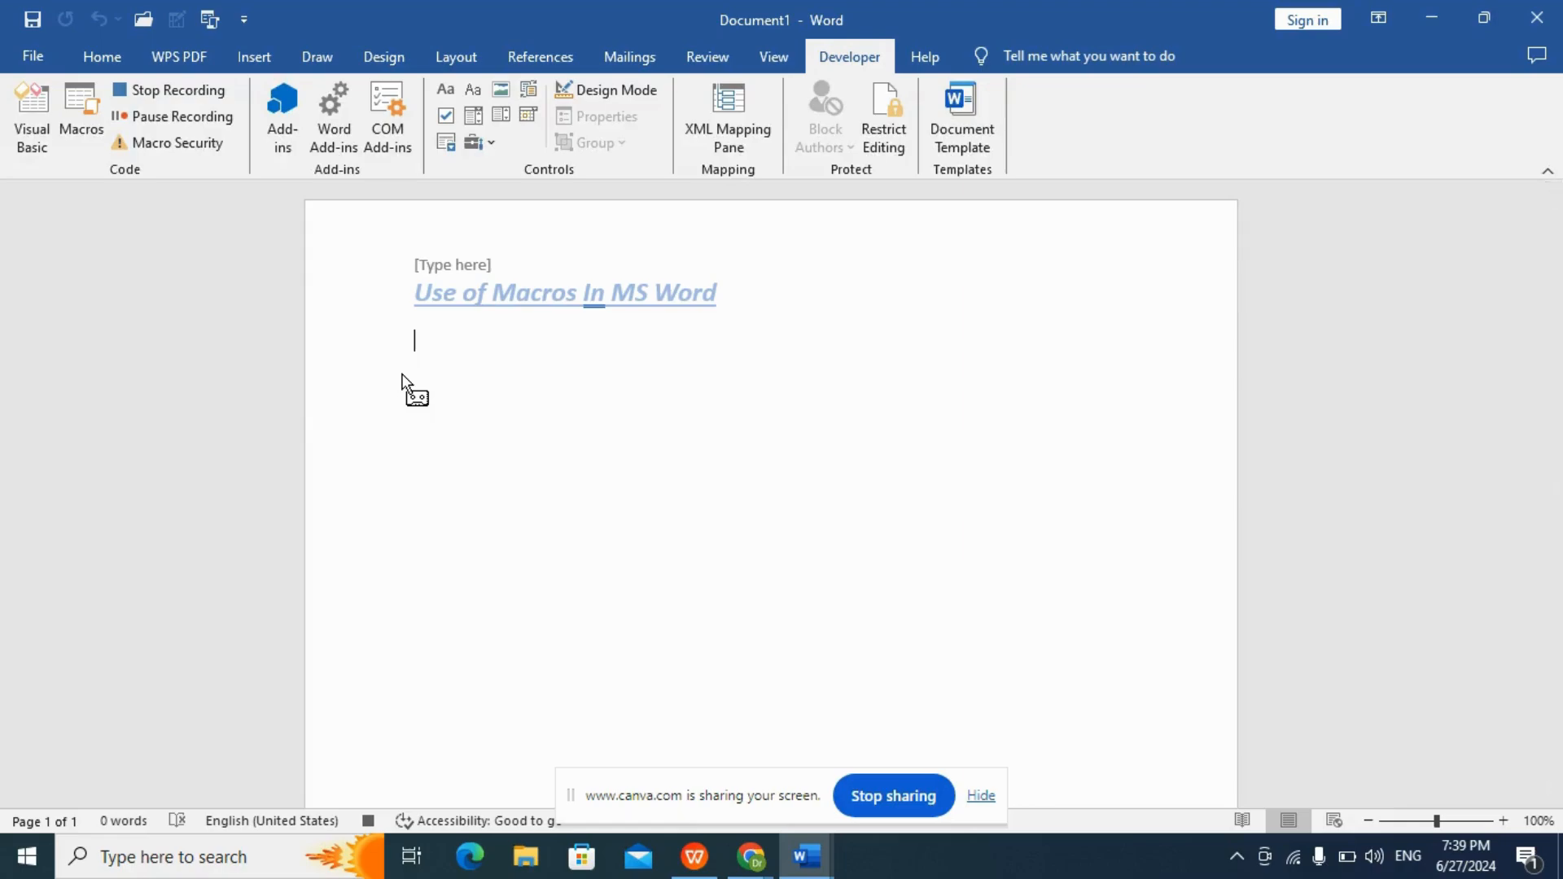
Enter the line "Macros can be used for variety of tasks such as:" in the document body and start a new paragraph.
{"action": "type", "text": "Macr"}
{"action": "type", "text": "os ca"}
{"action": "type", "text": "n be "}
{"action": "type", "text": "us"}
{"action": "key", "text": "BackSpace"}
{"action": "type", "text": "sed "}
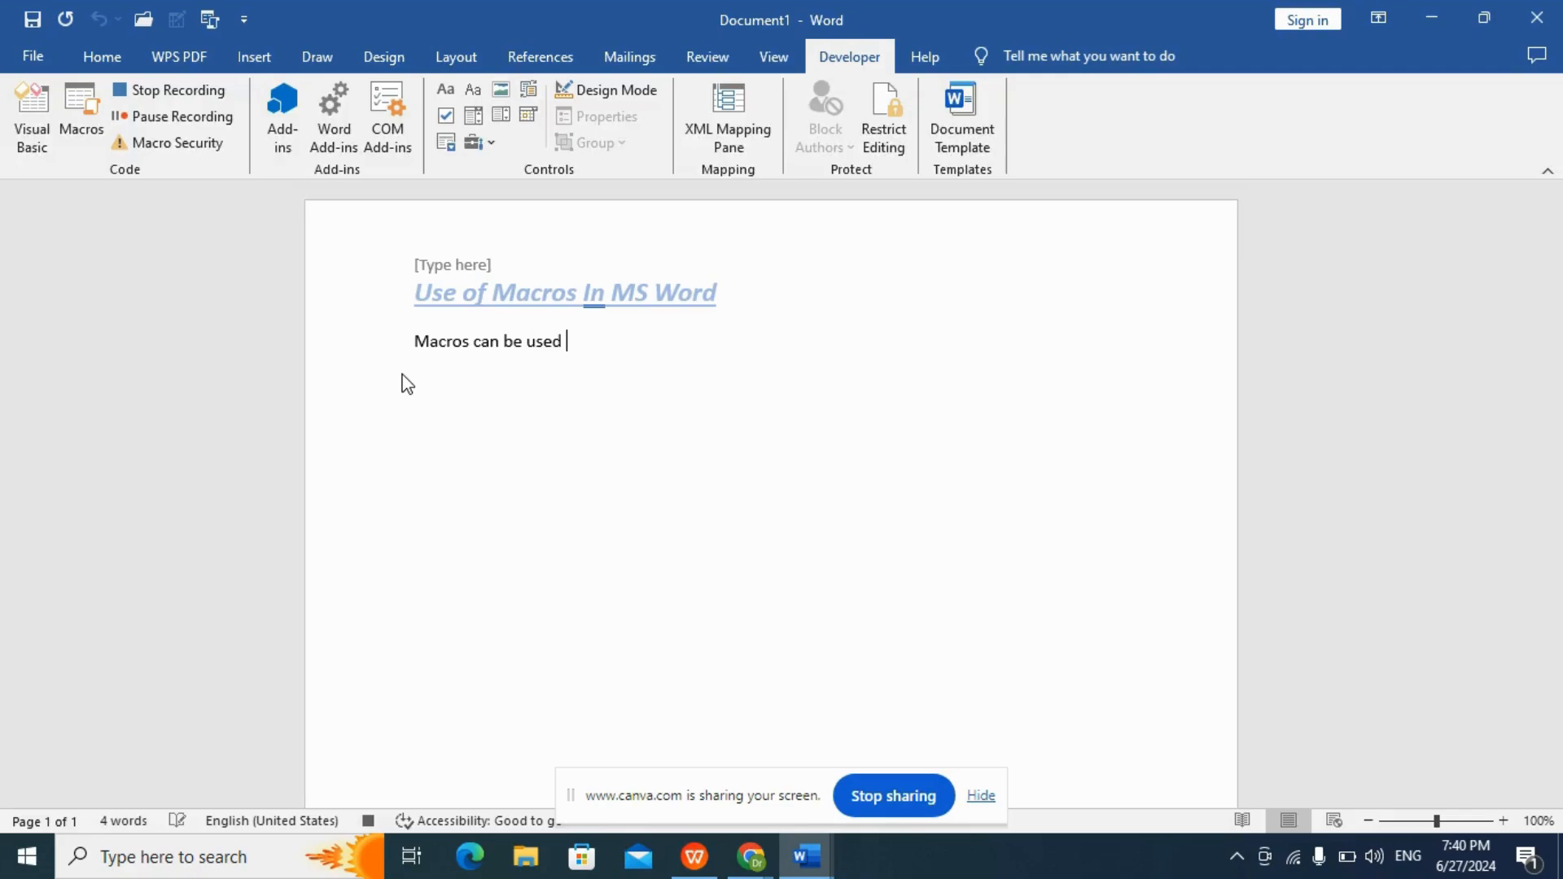
{"action": "type", "text": "for variety of tasks such as"}
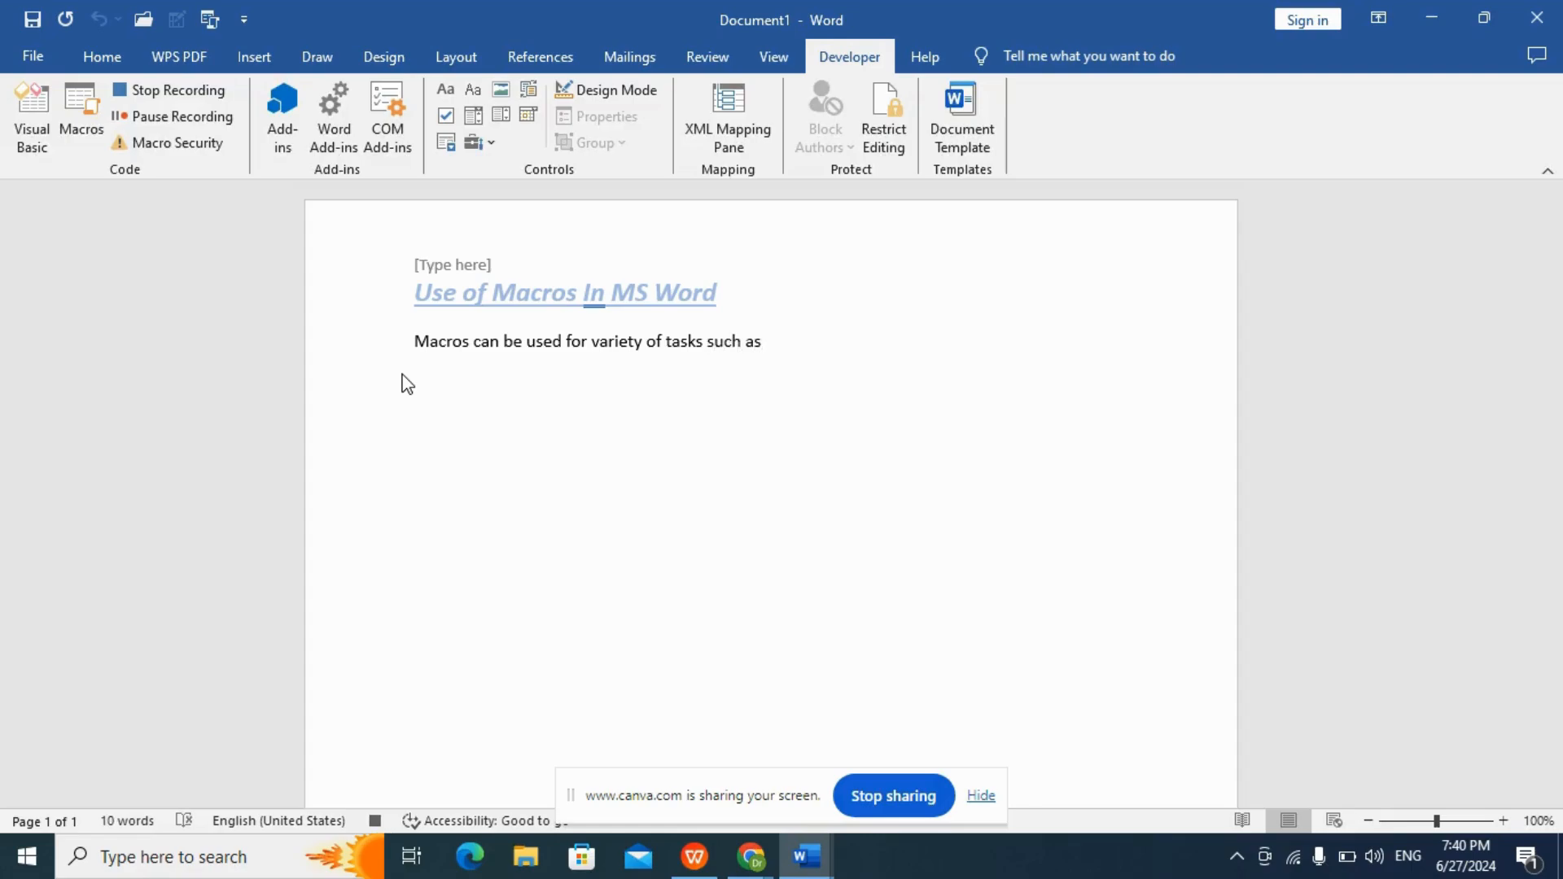
{"action": "type", "text": ":"}
{"action": "key", "text": "Return"}
Add the line "Inserting standard text blocks" below the introductory sentence.
{"action": "type", "text": "Insert"}
{"action": "type", "text": "ing"}
{"action": "type", "text": "star"}
{"action": "type", "text": "dard "}
{"action": "type", "text": "te"}
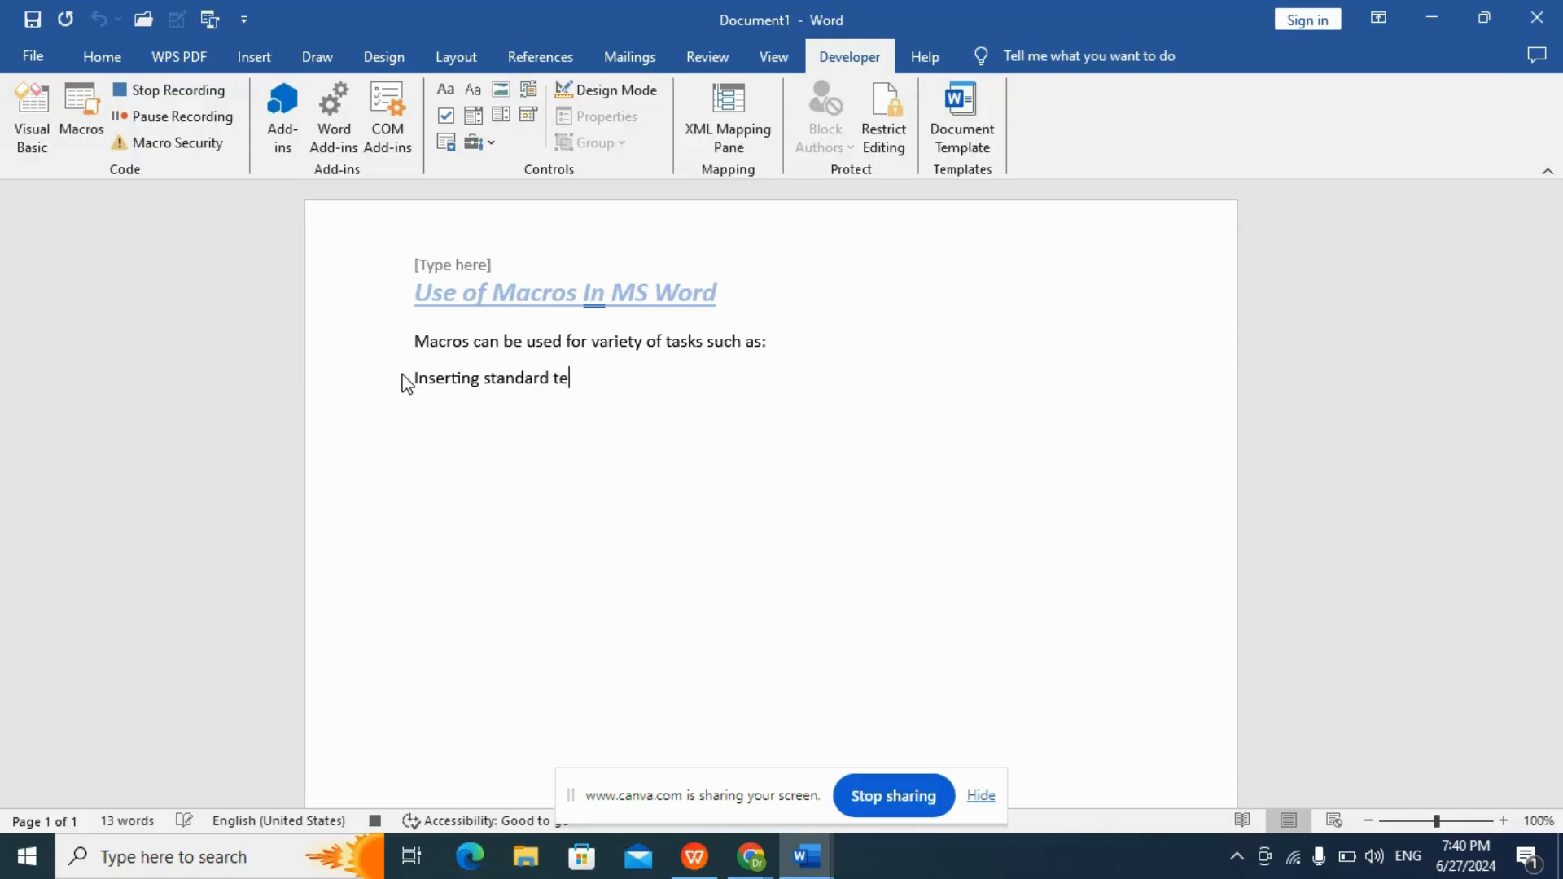
{"action": "type", "text": "xt blocks"}
{"action": "key", "text": "Return"}
Add the line "Formatting documents" as the second task.
{"action": "type", "text": "Formatting d"}
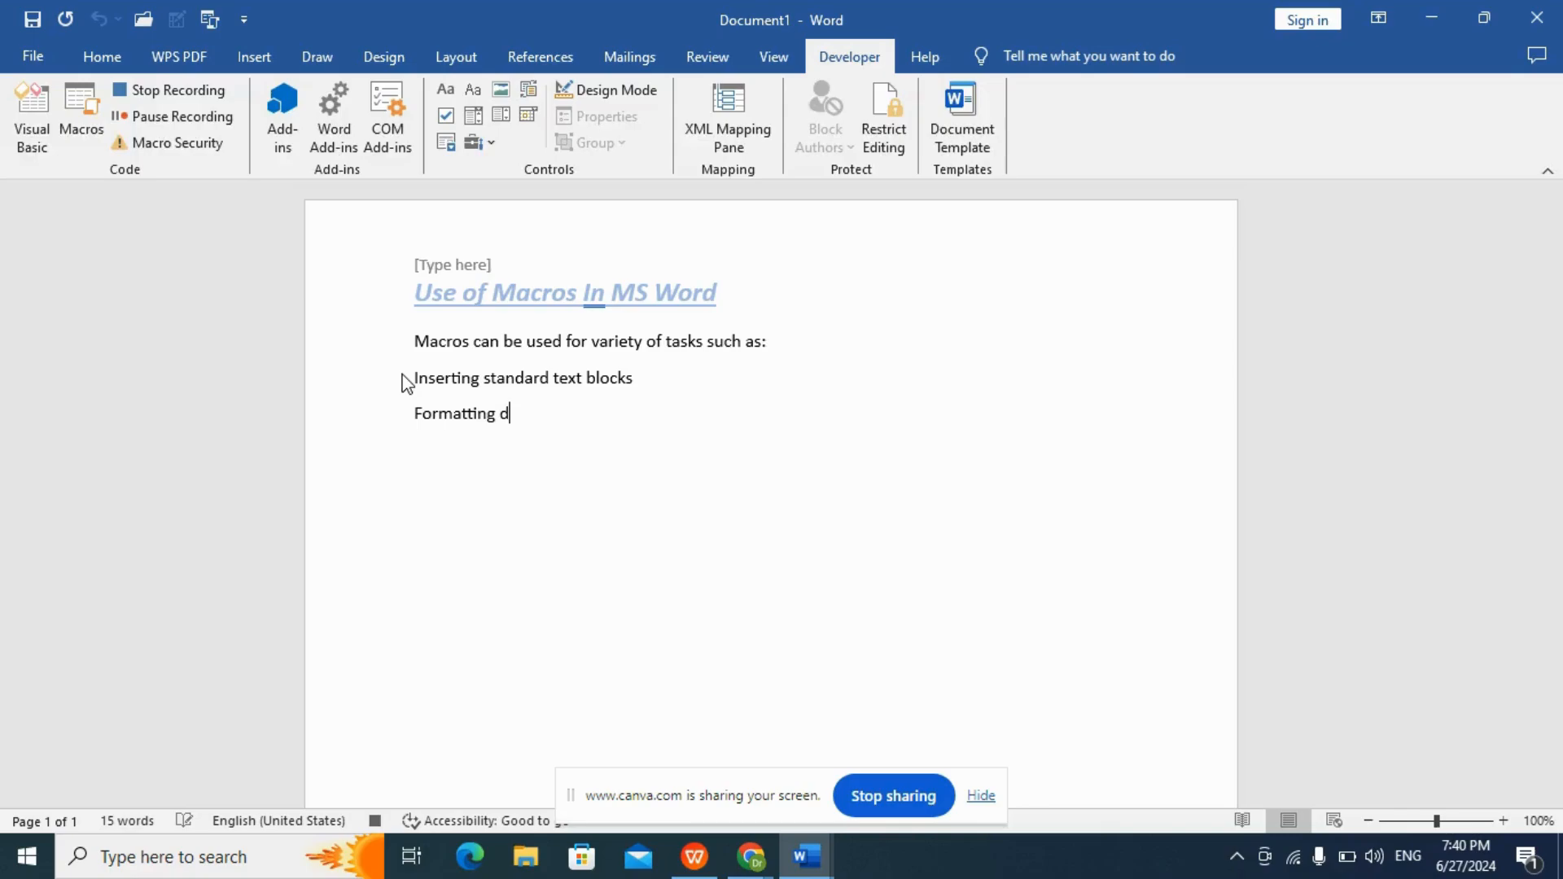
{"action": "type", "text": "ocument"}
{"action": "type", "text": "s "}
{"action": "type", "text": "Aut"}
{"action": "type", "text": "omat"}
{"action": "type", "text": "in"}
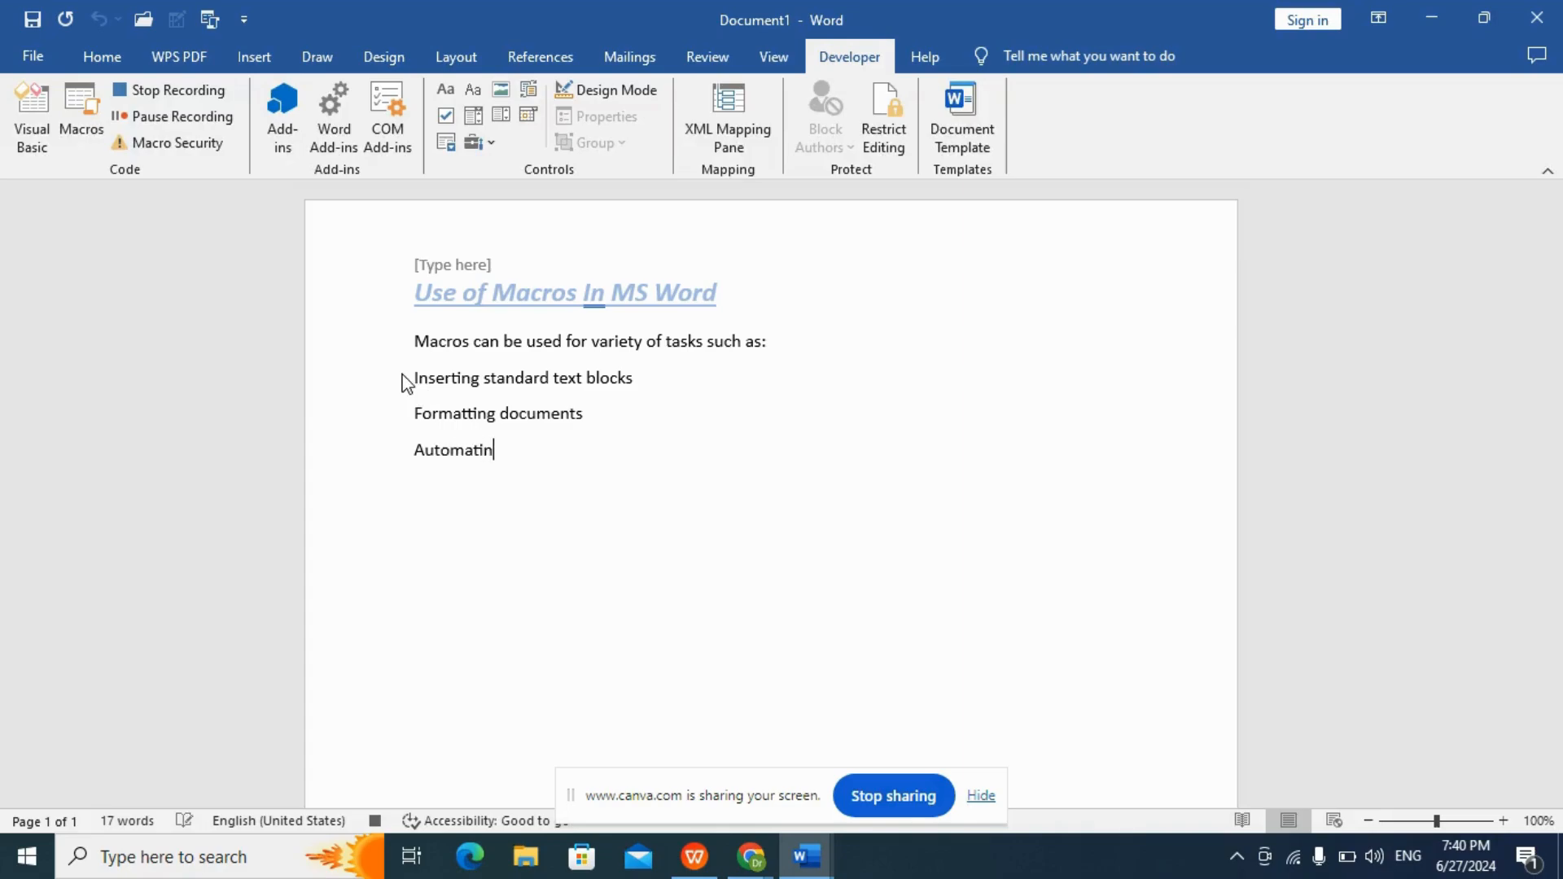
{"action": "type", "text": "g repetitive tasks"}
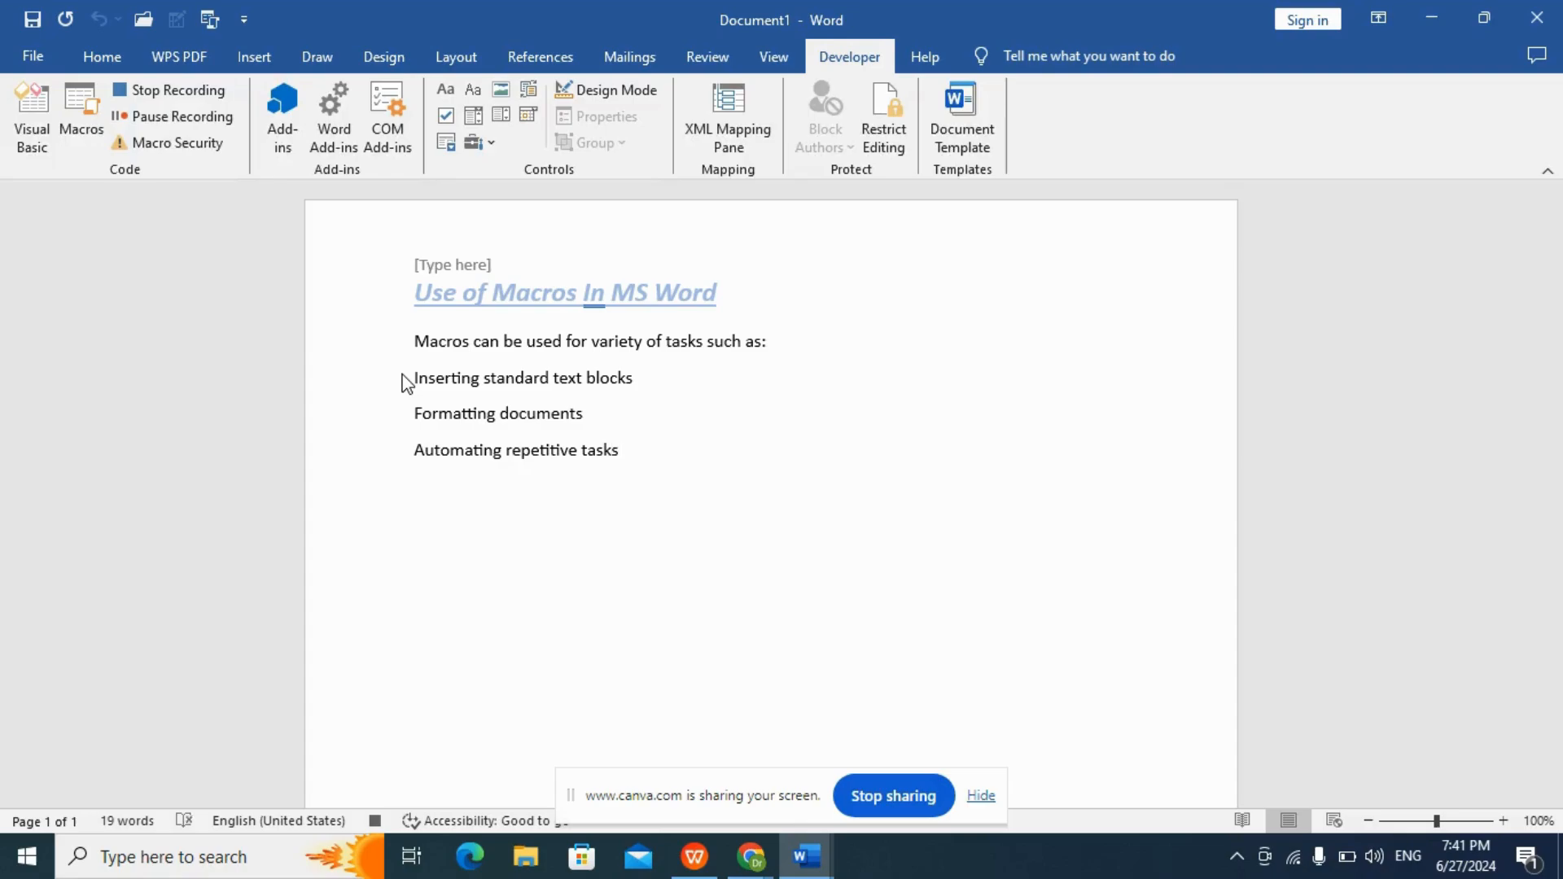
{"action": "type", "text": "."}
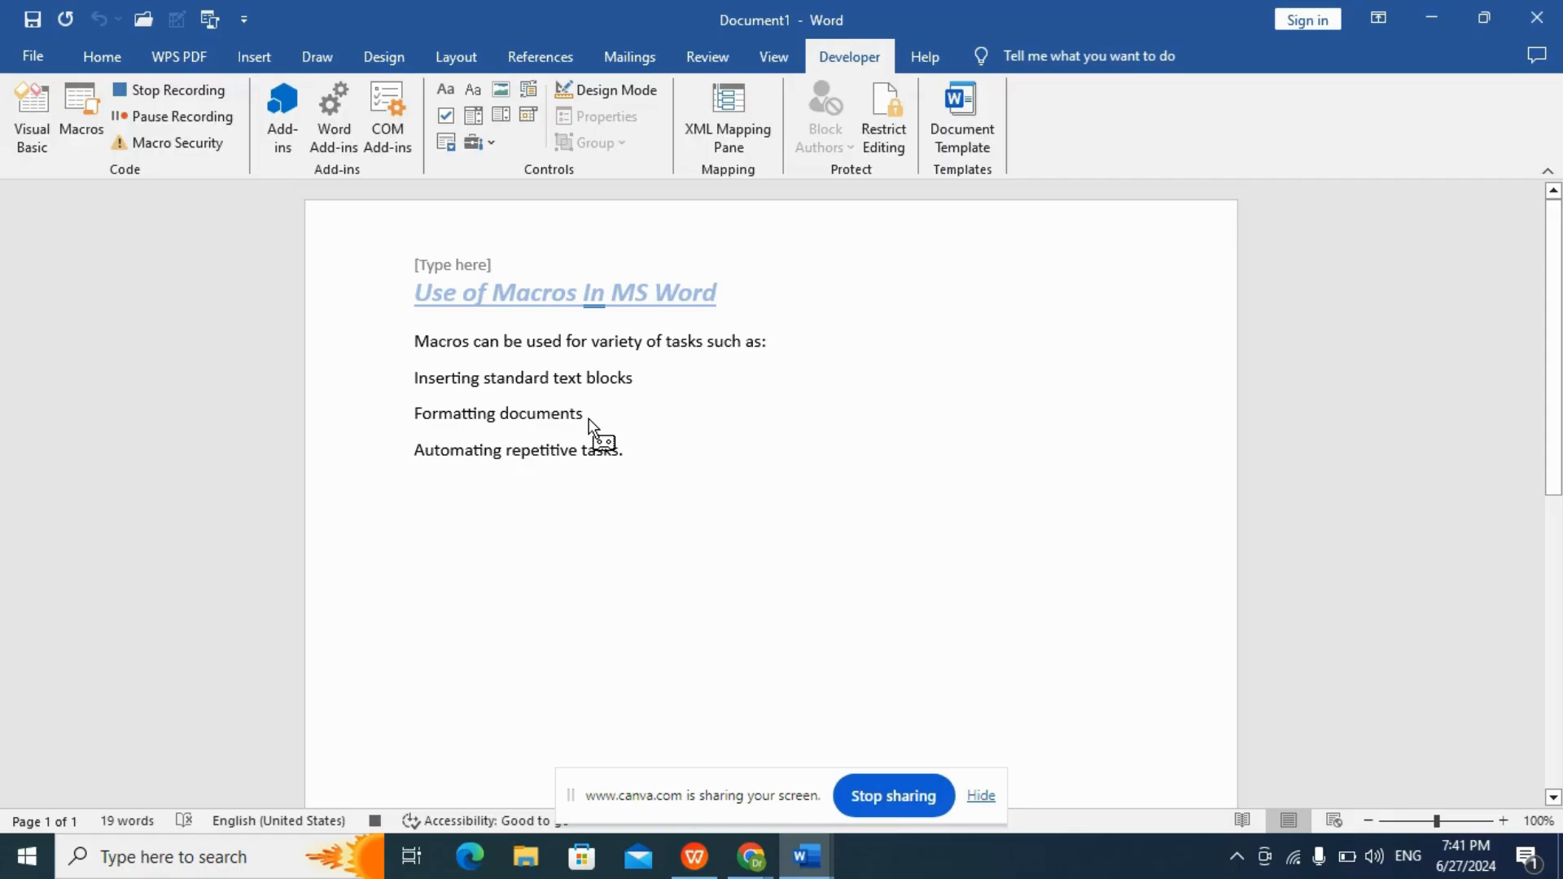
Set all four body lines to font size 16 and format them as a bulleted list.
{"action": "left_click_drag", "start_coordinate": [600, 450], "coordinate": [414, 329]}
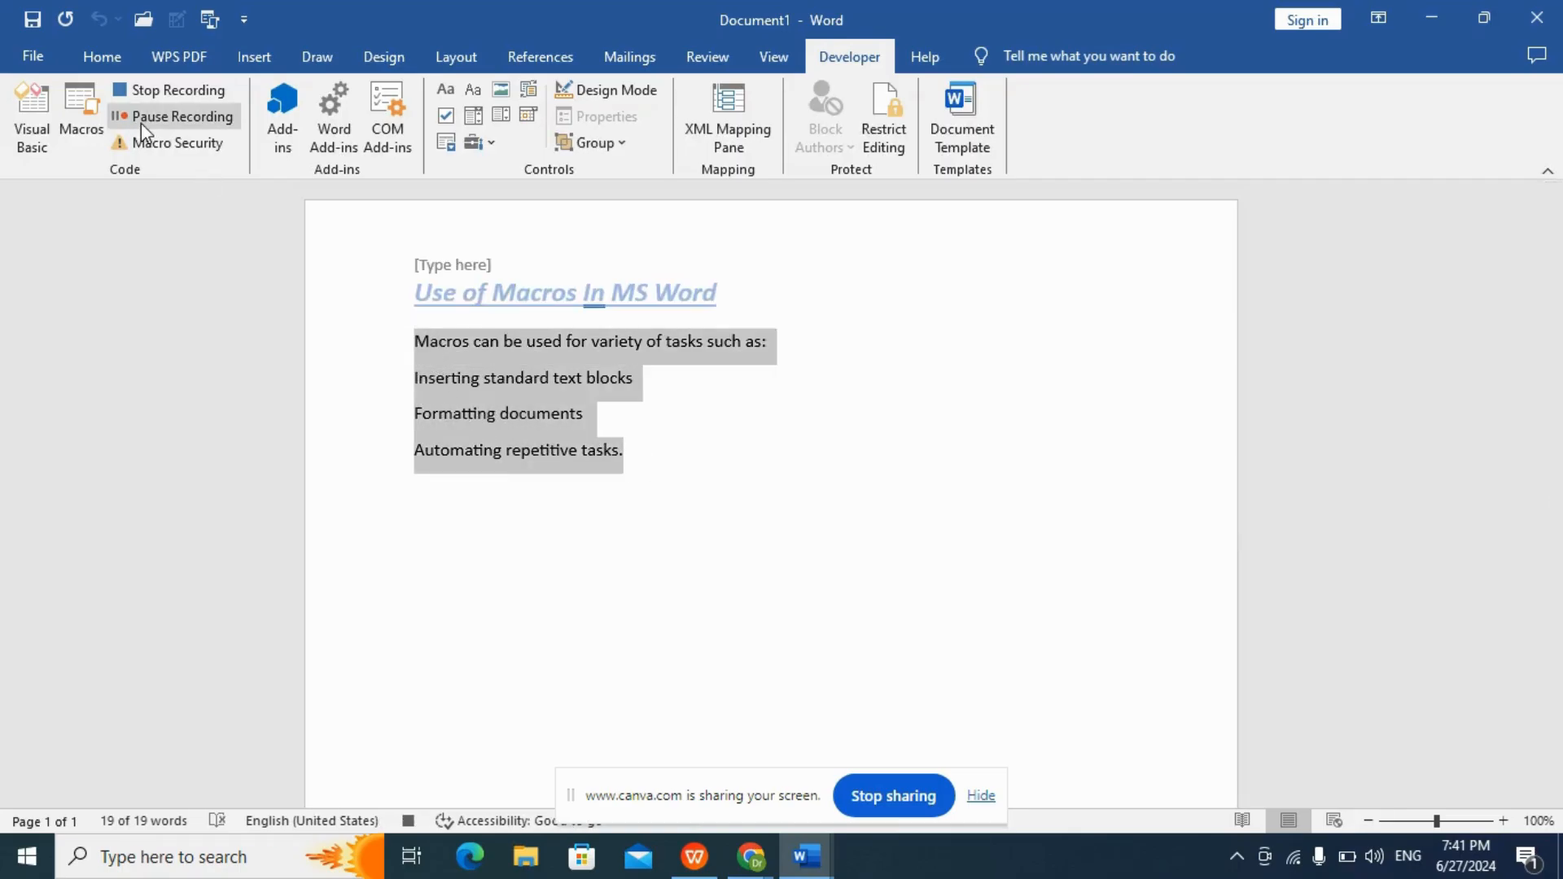
{"action": "left_click", "coordinate": [96, 45]}
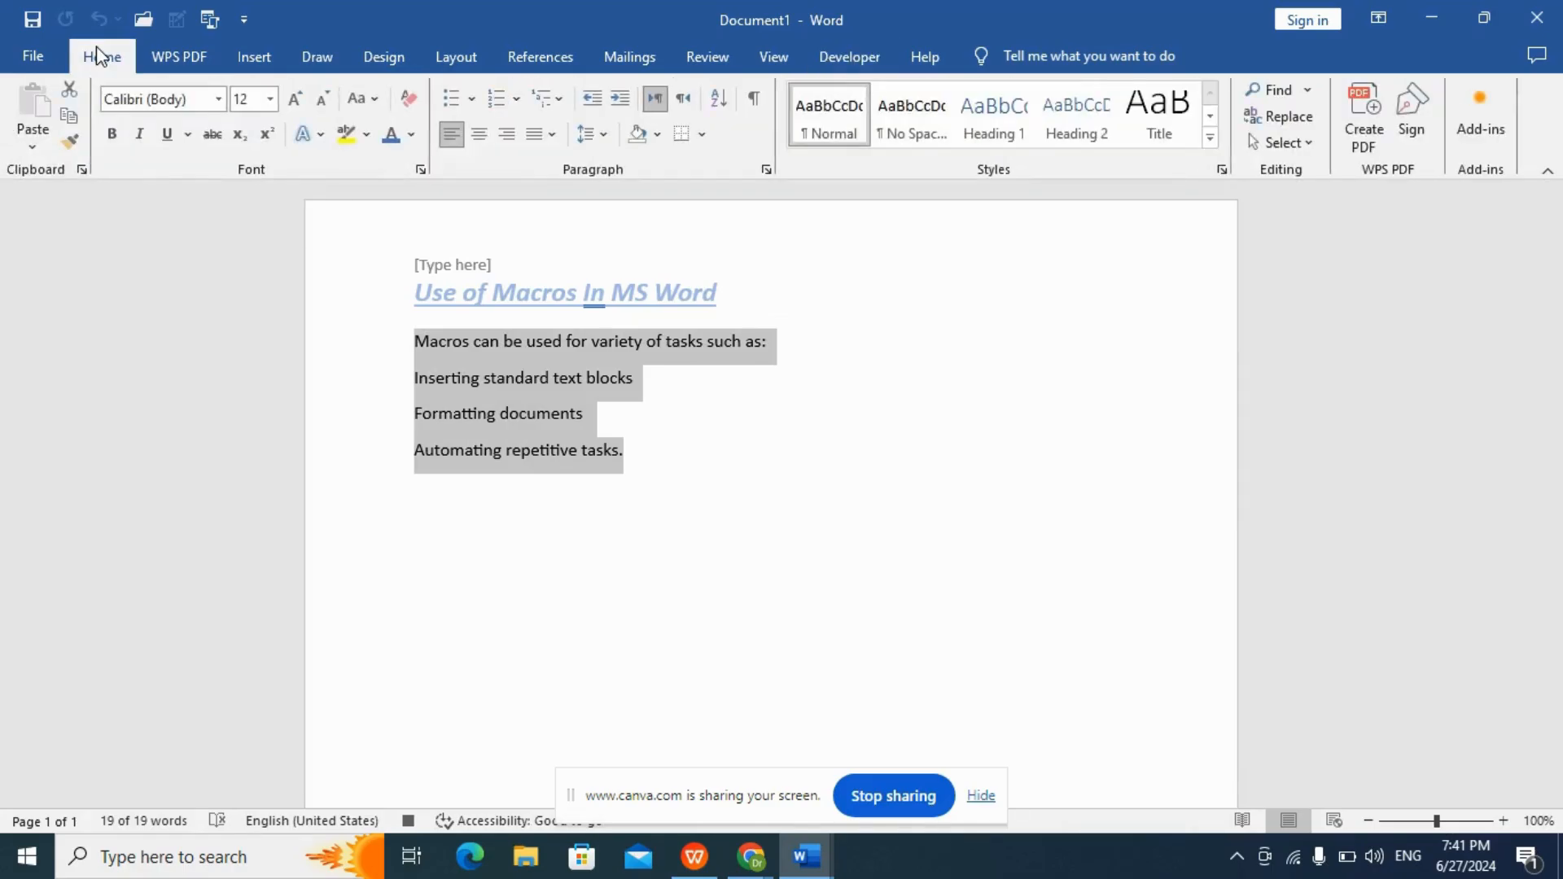
{"action": "left_click", "coordinate": [270, 99]}
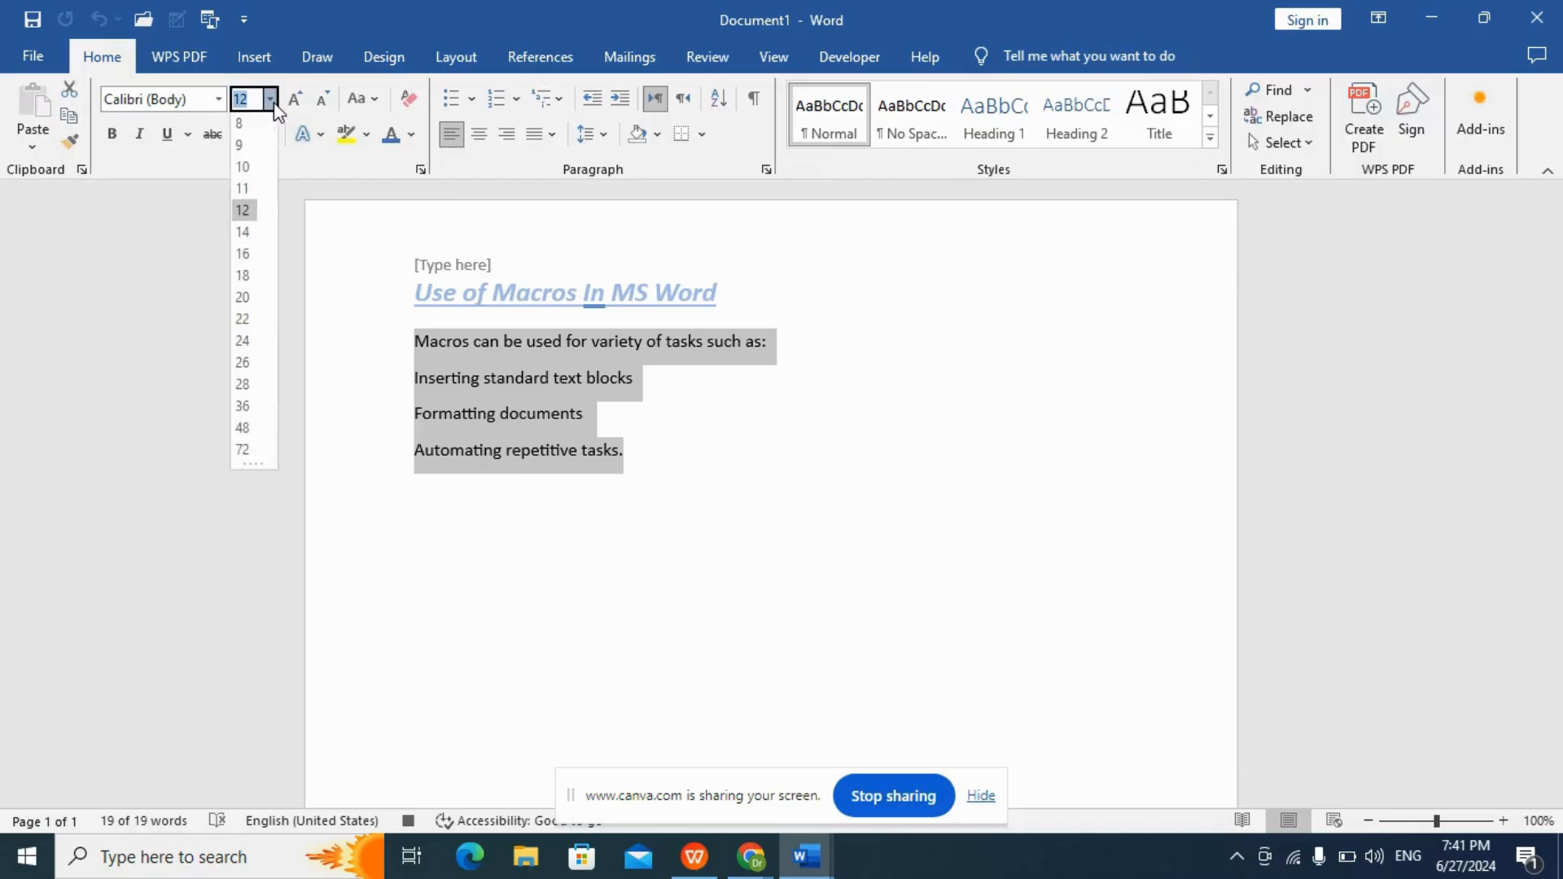
{"action": "left_click", "coordinate": [242, 256]}
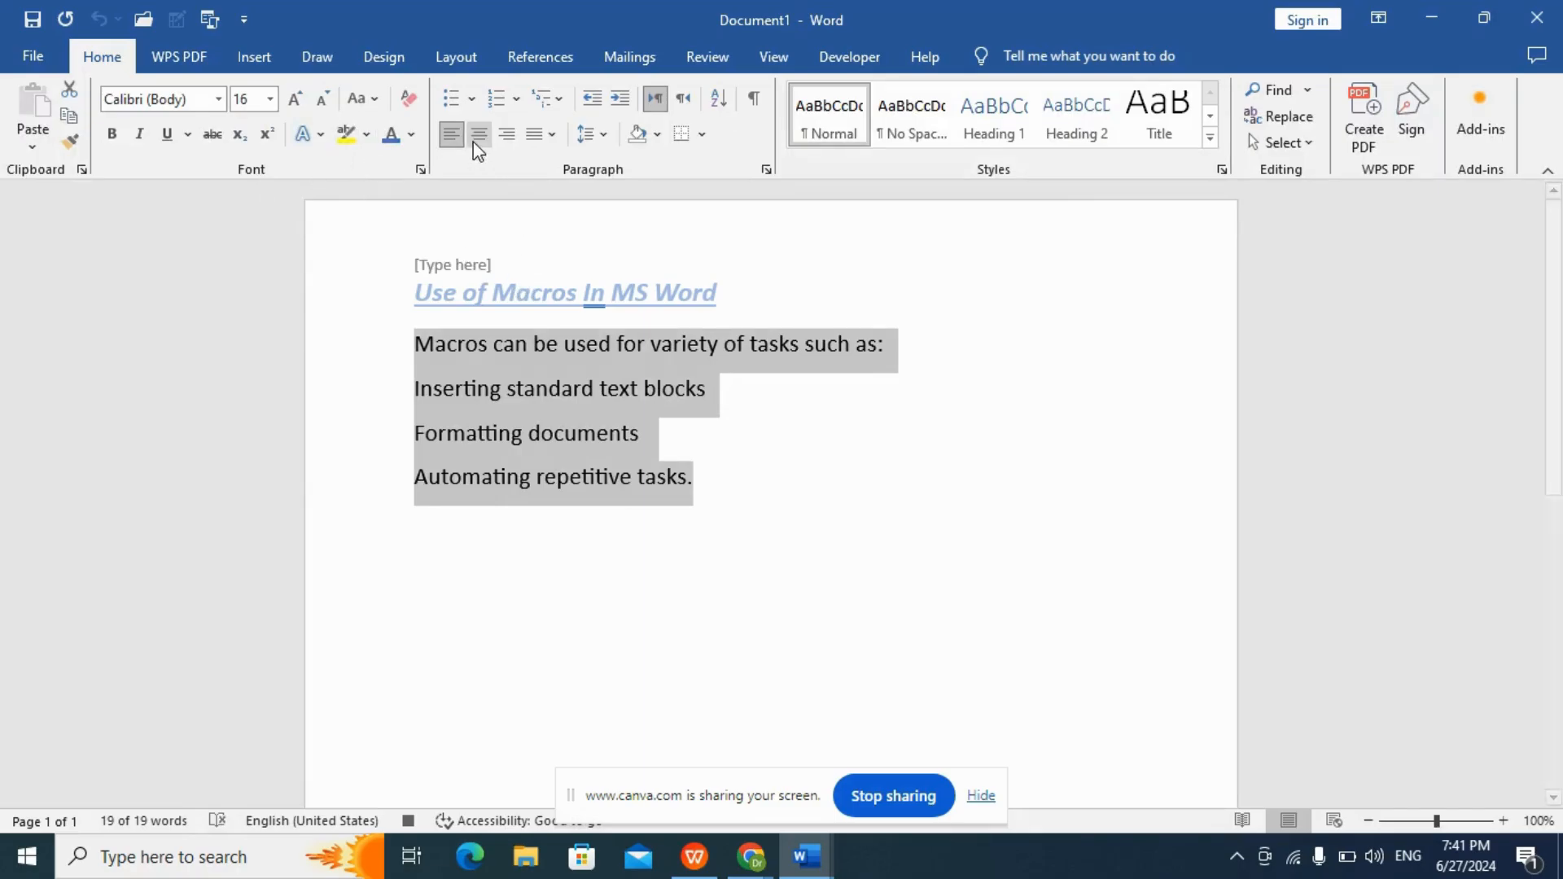
{"action": "left_click", "coordinate": [452, 99]}
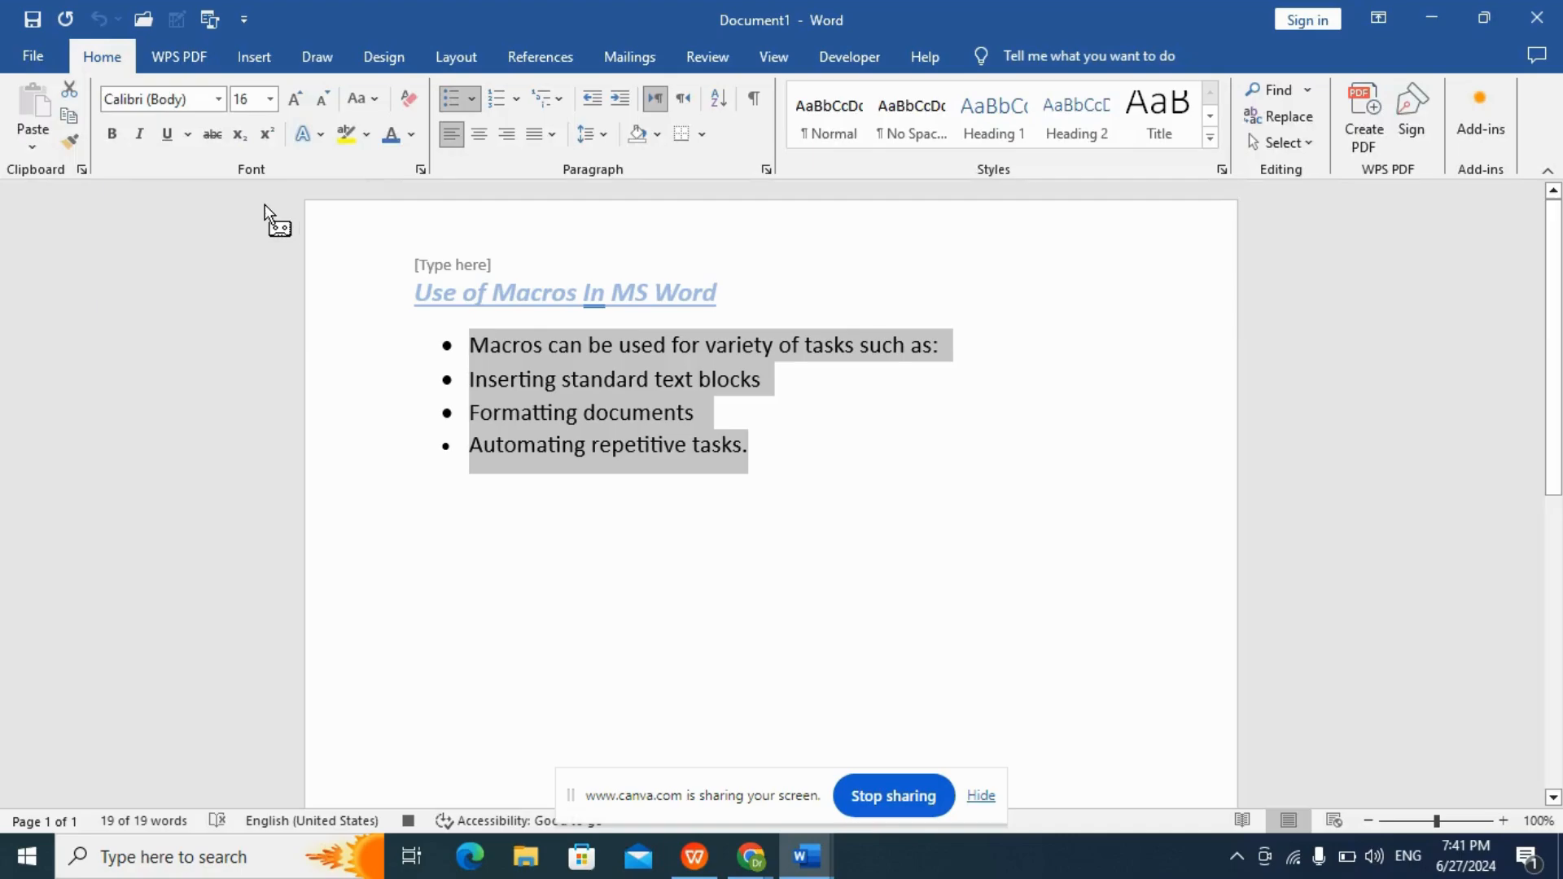
Stop recording the macro and run the Text macro.
{"action": "left_click", "coordinate": [849, 56]}
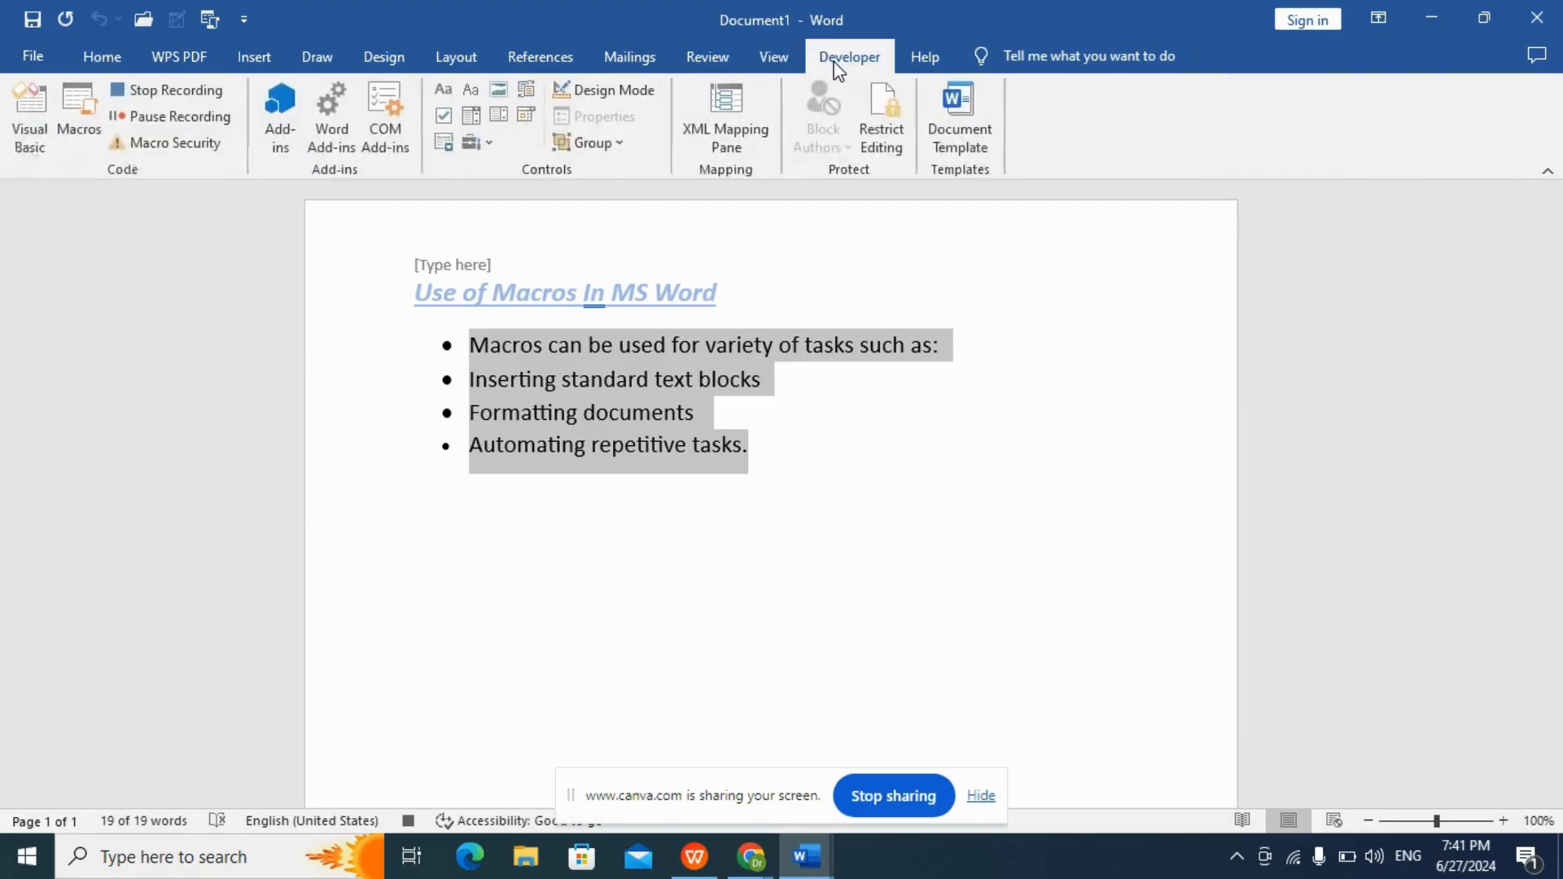
{"action": "left_click", "coordinate": [171, 91]}
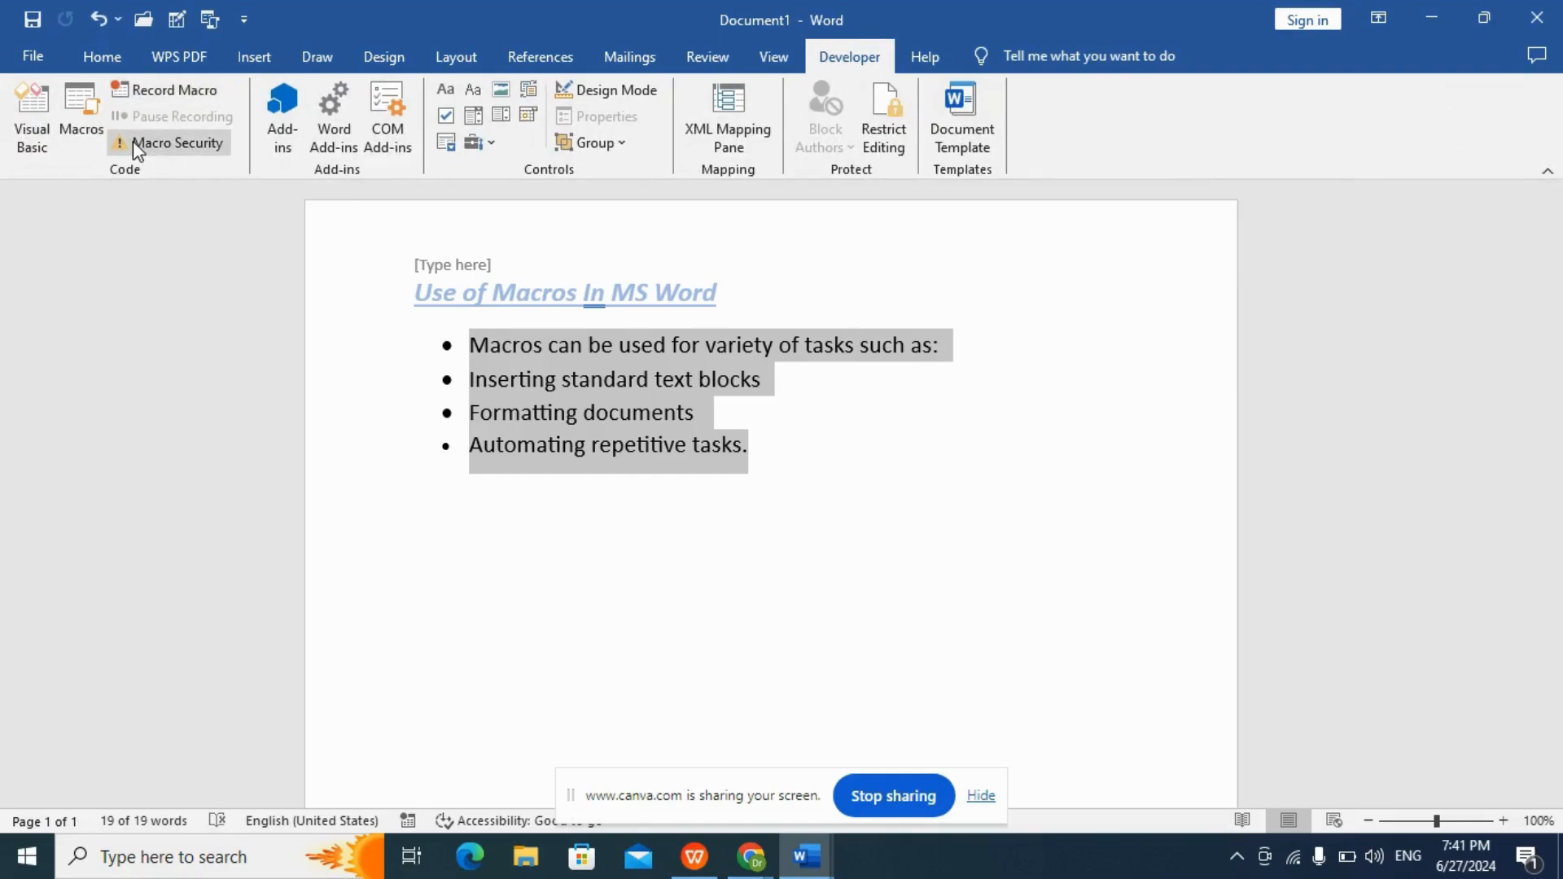
{"action": "left_click", "coordinate": [82, 121]}
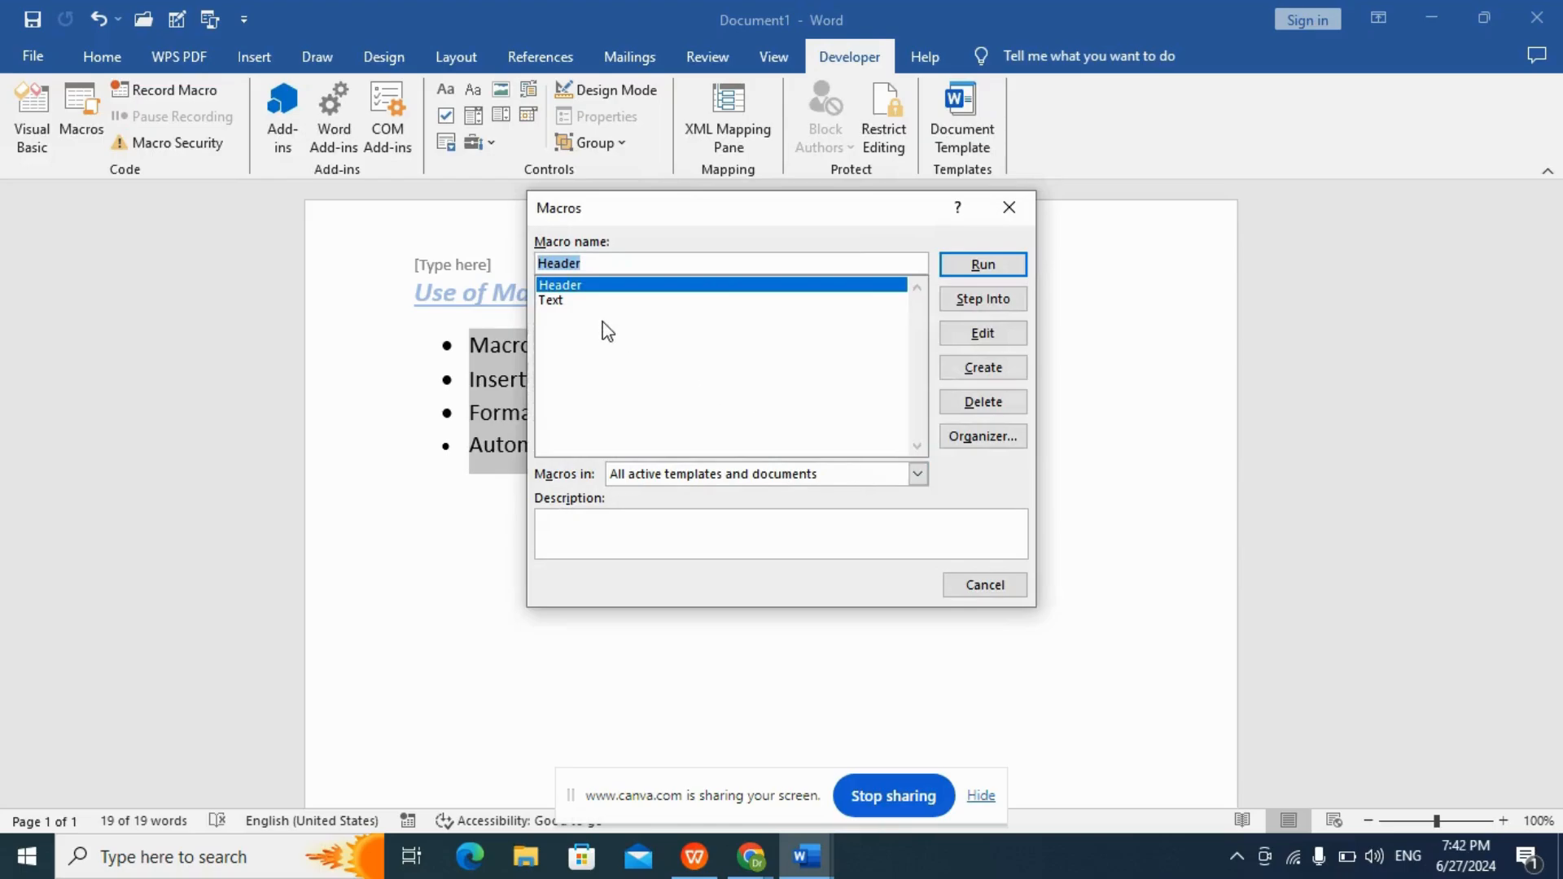
{"action": "left_click", "coordinate": [580, 300]}
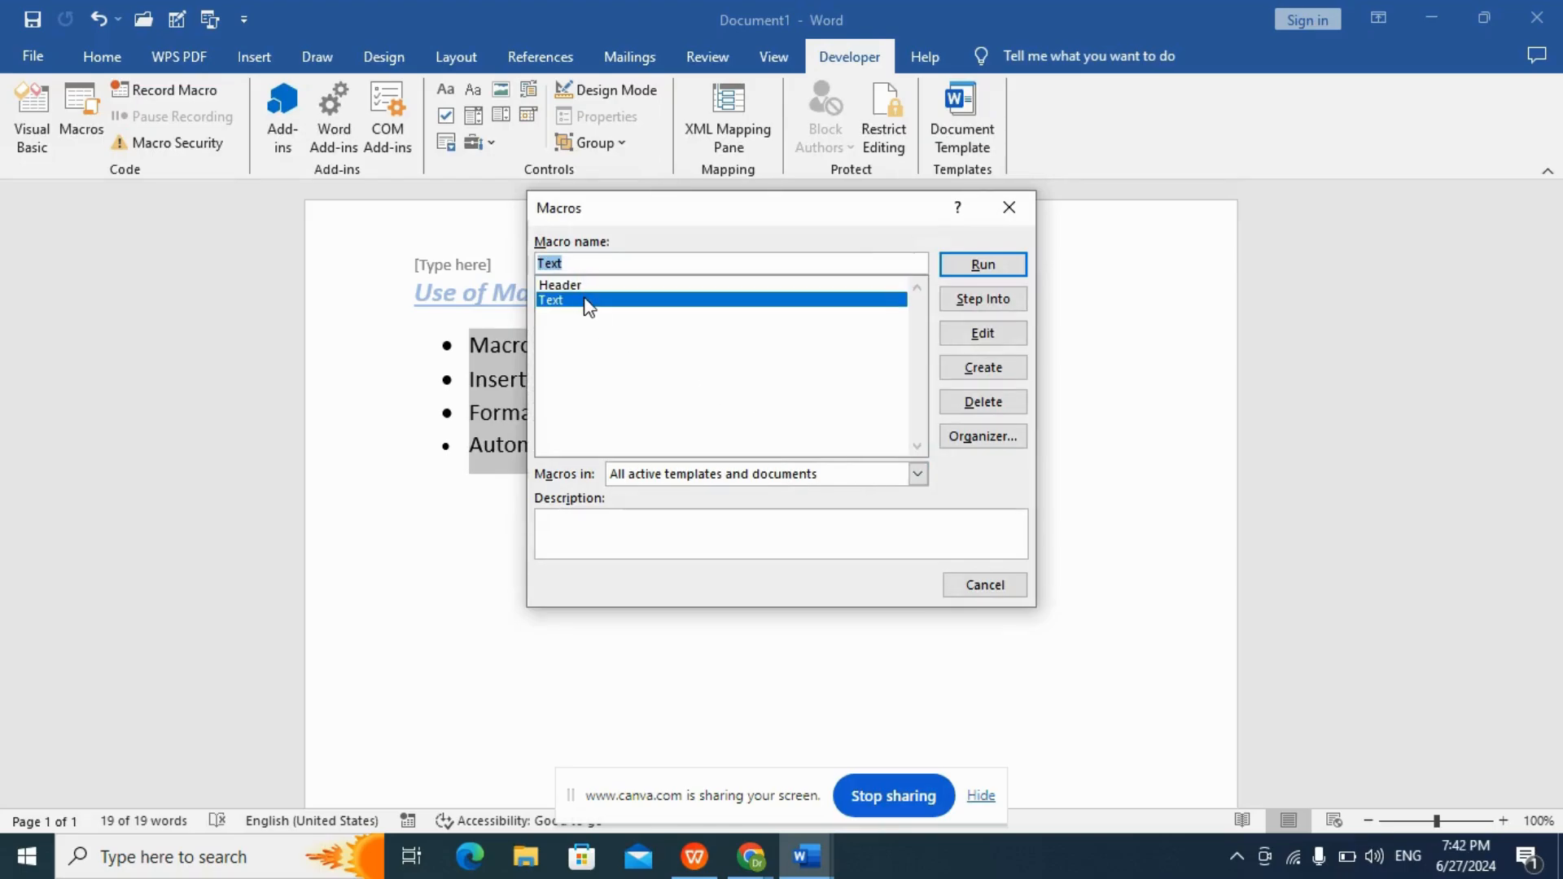
{"action": "left_click", "coordinate": [980, 263]}
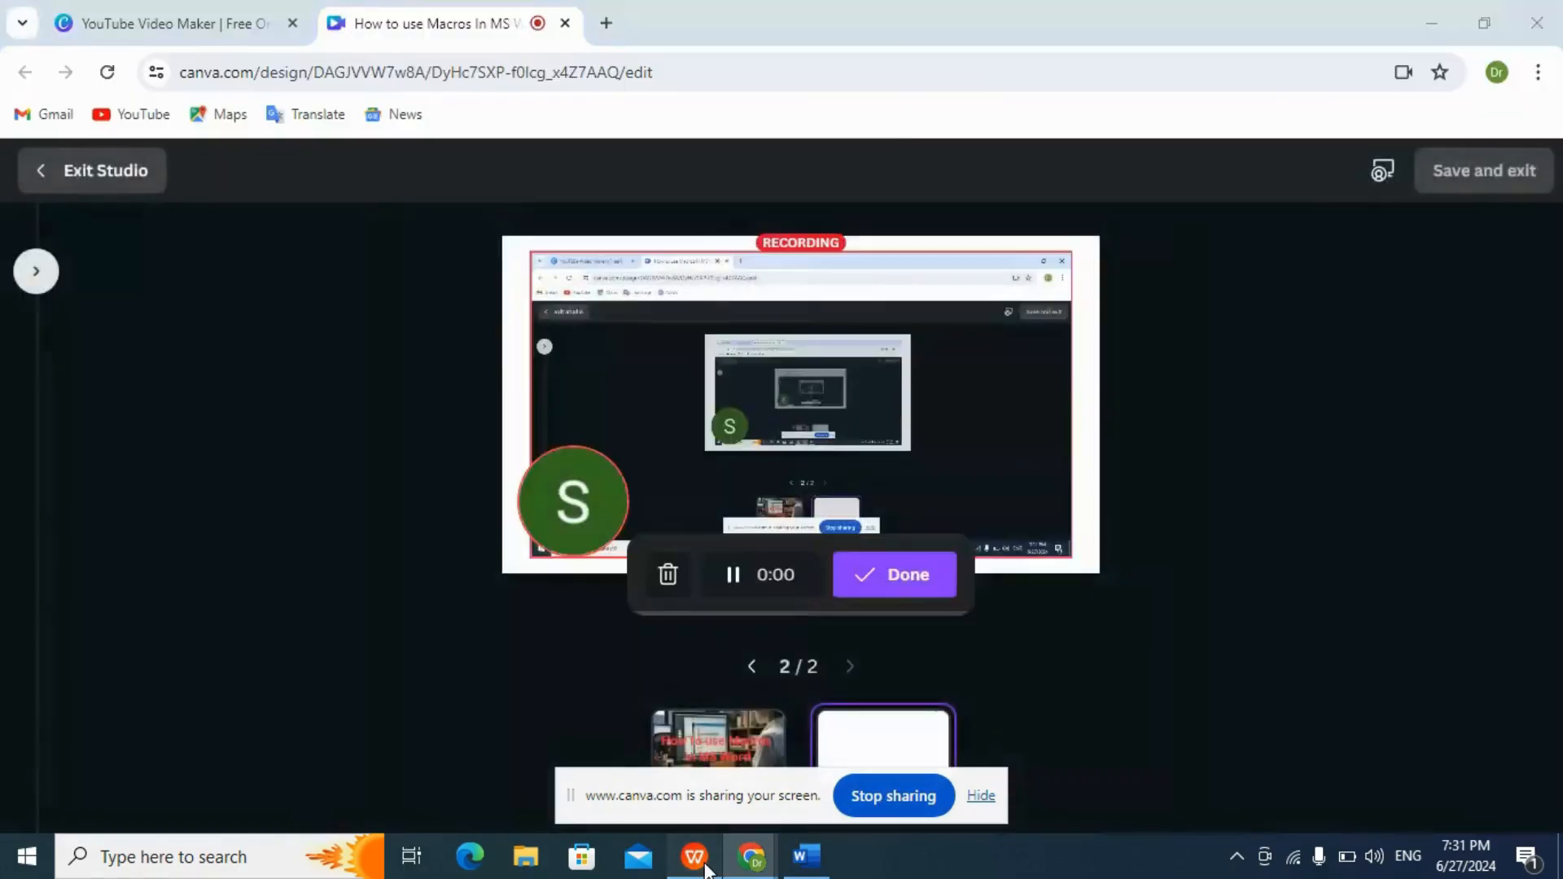
Switch to the WPS presentation "Use of Macros In MS Word".
{"action": "left_click", "coordinate": [705, 870]}
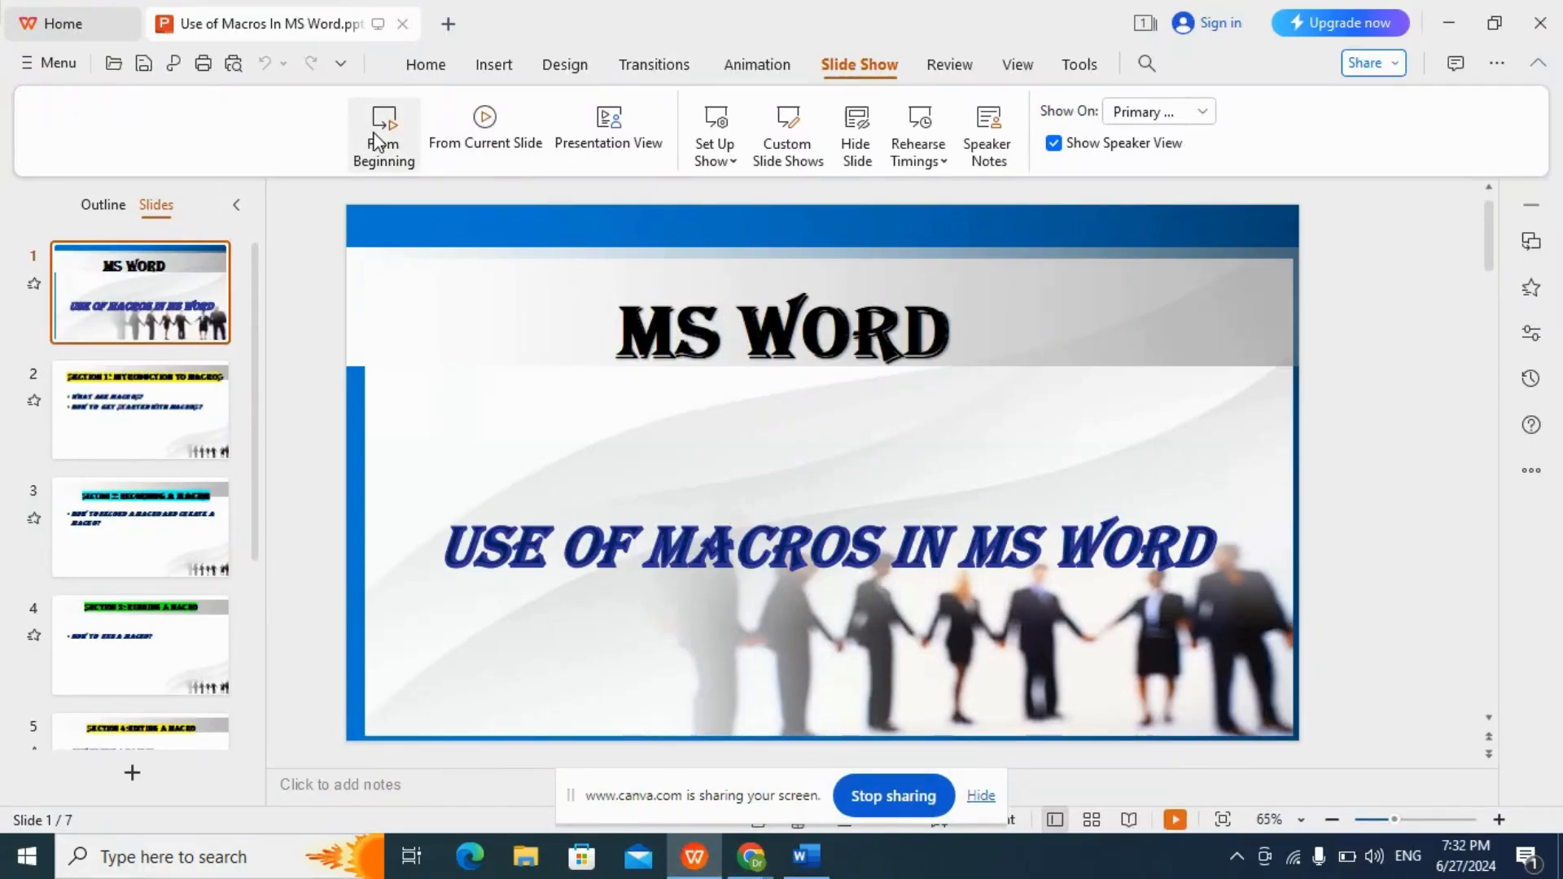